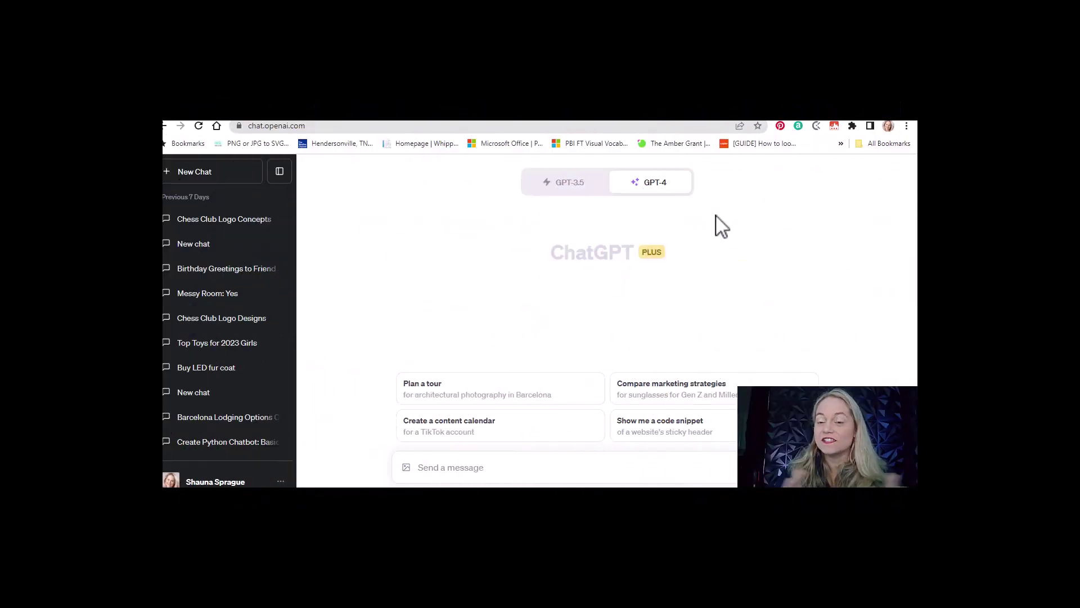
Switch the new chat back from GPT-3.5 to GPT-4 and select the DALL·E 3 Beta mode
mouse_move(707, 222)
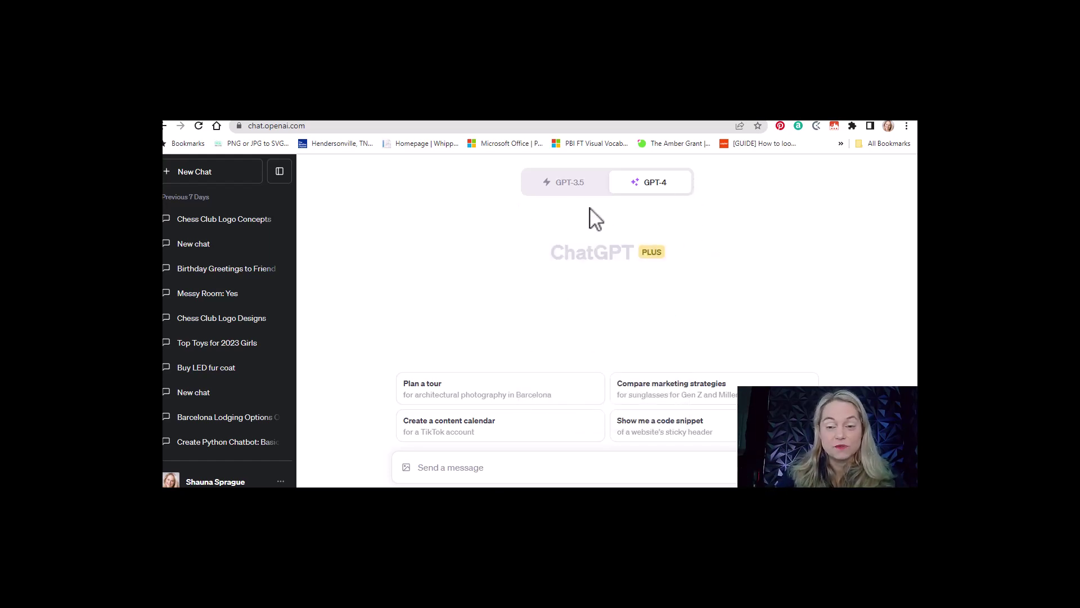
left_click(581, 190)
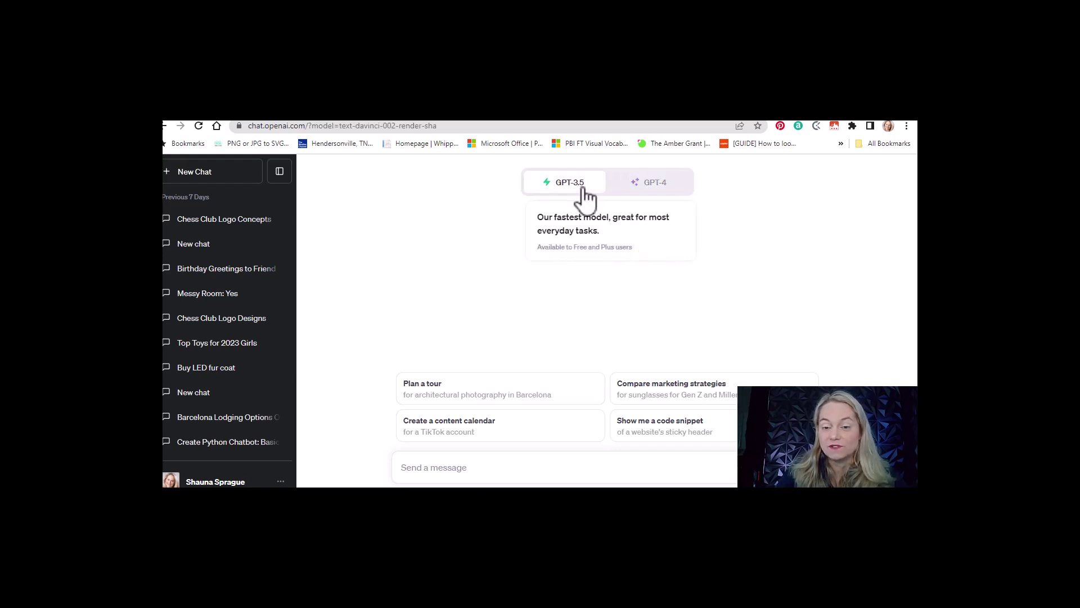
mouse_move(647, 185)
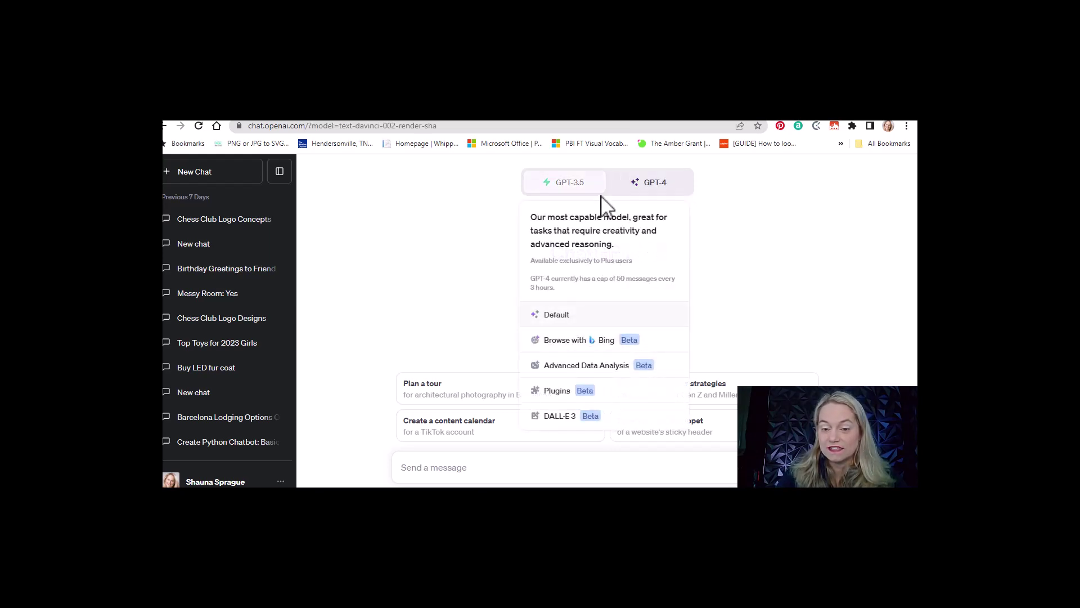
left_click(656, 189)
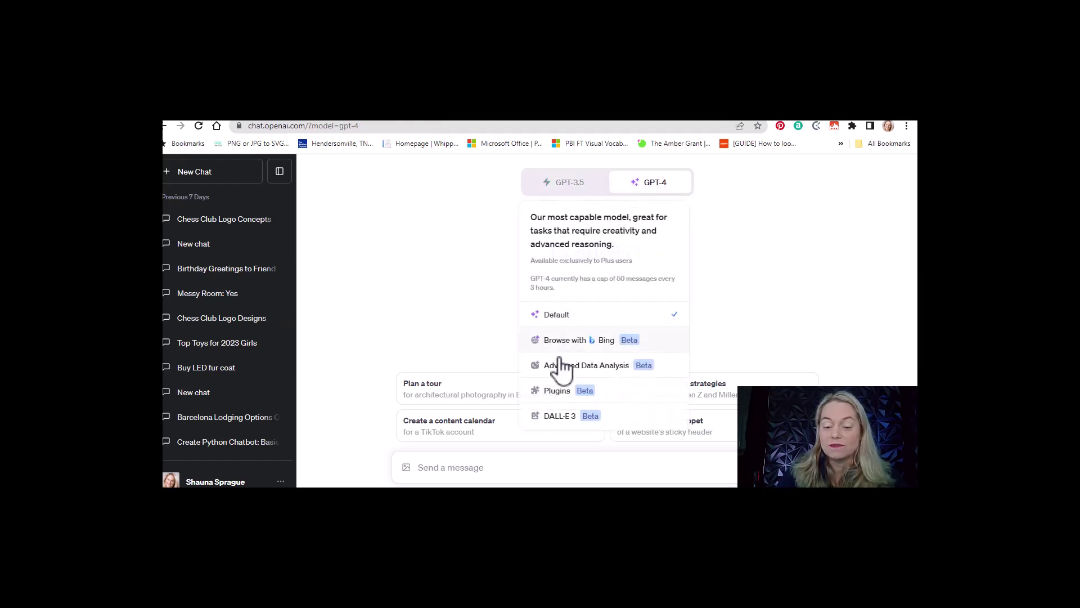
left_click(570, 420)
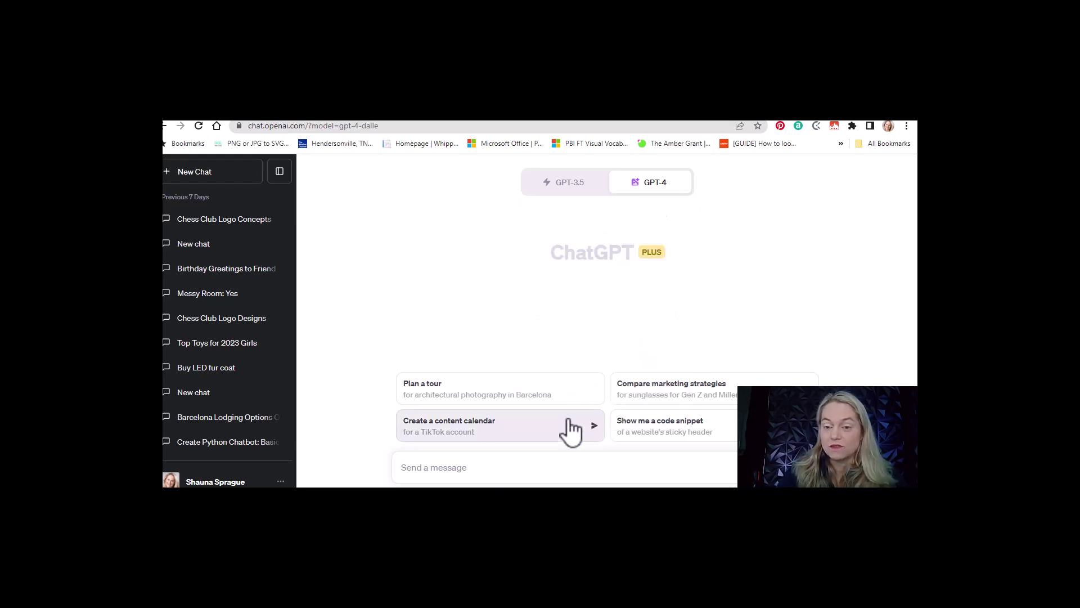
mouse_move(674, 188)
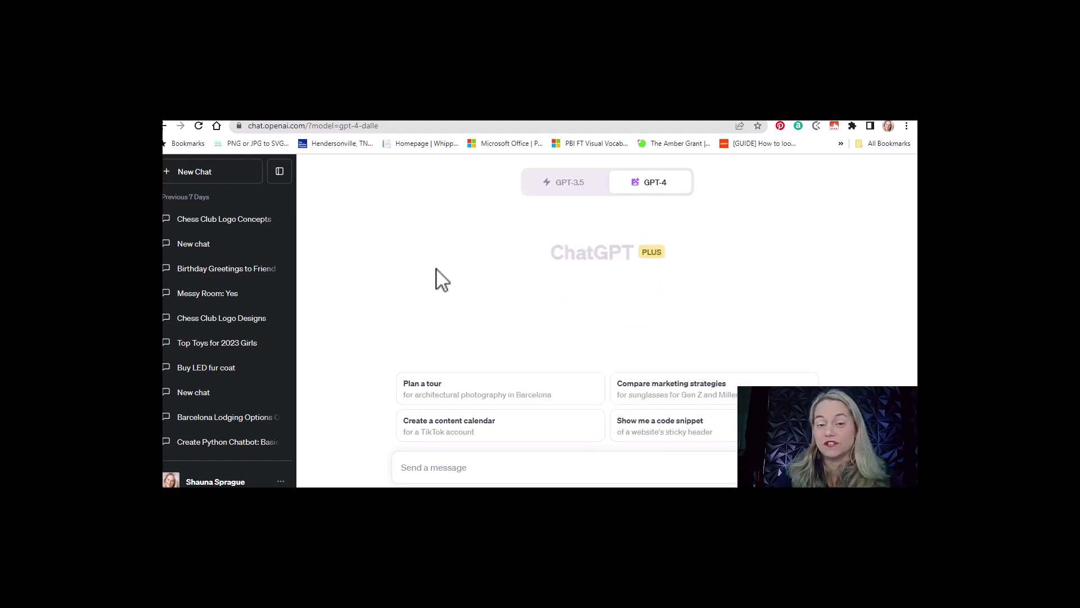
Send the pasted purple AI portrait prompt plus 'This female is a IT expert' to DALL·E 3
left_click(422, 475)
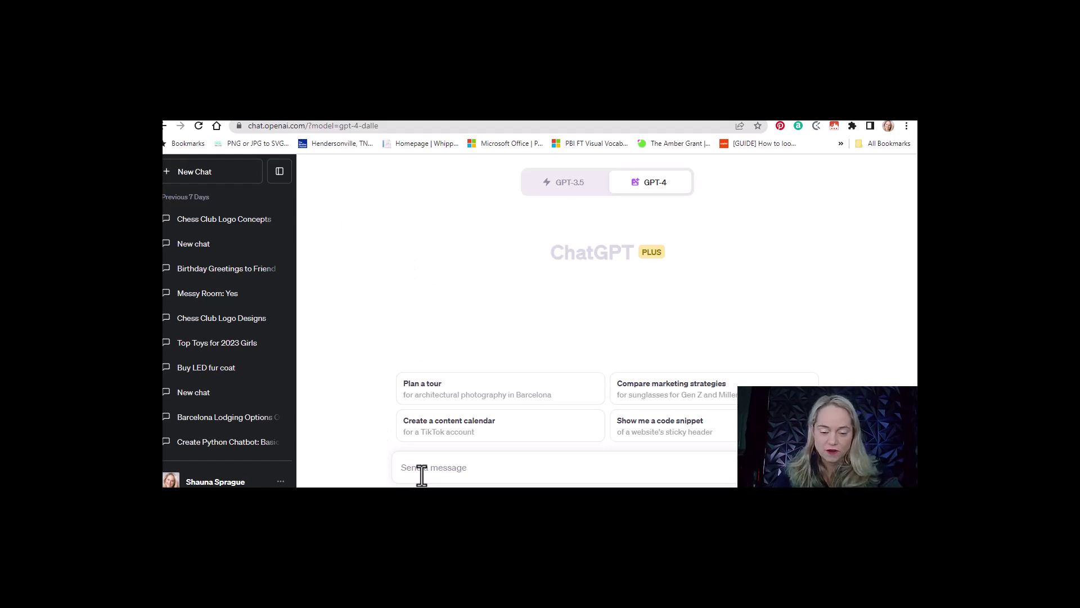
key("ctrl+v")
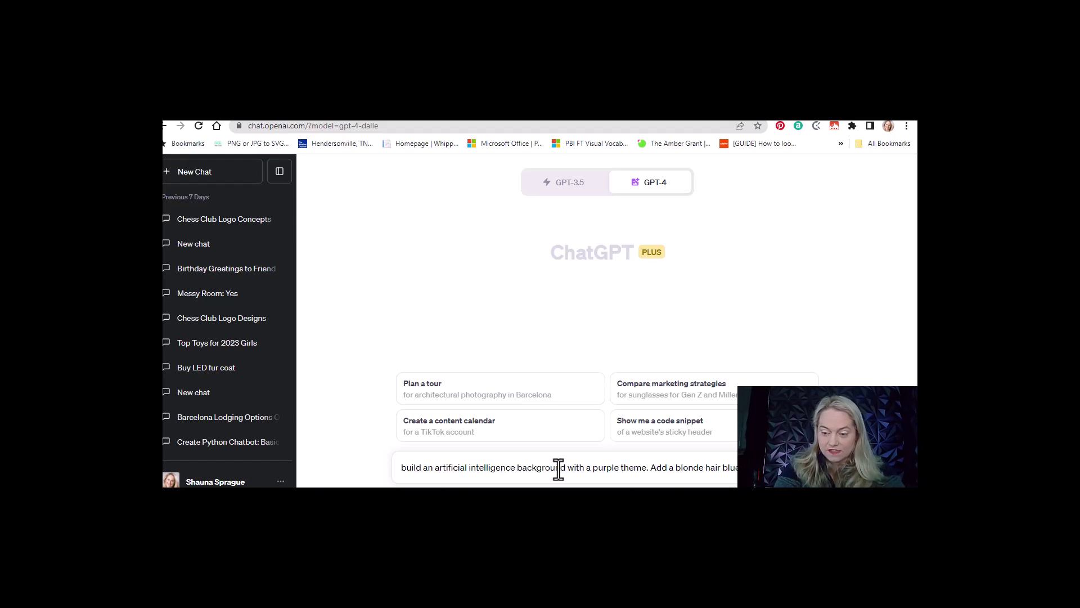
type("This fema")
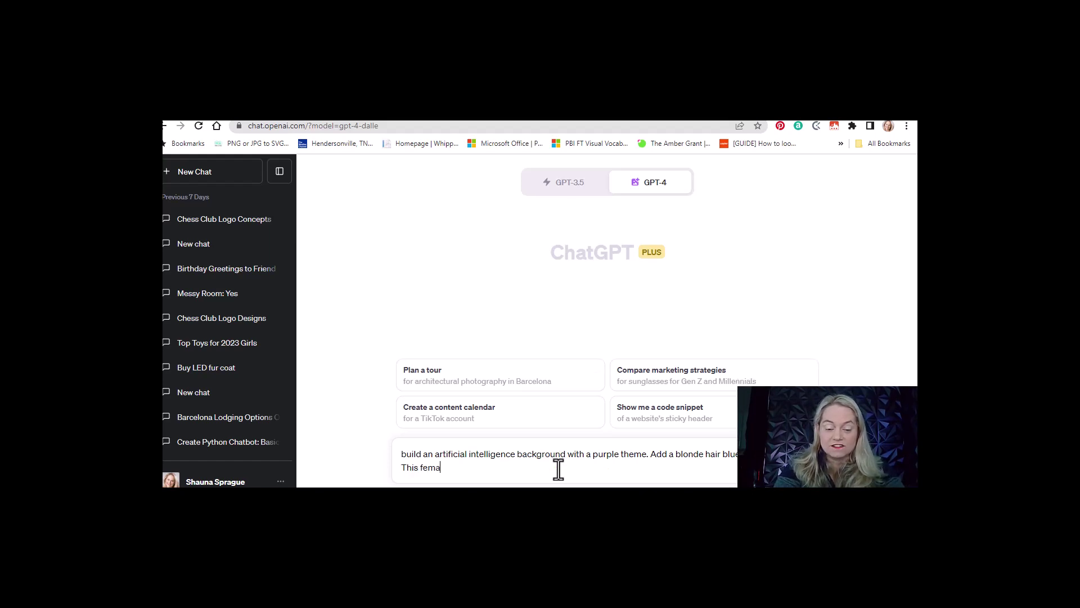
type("le is a IT ")
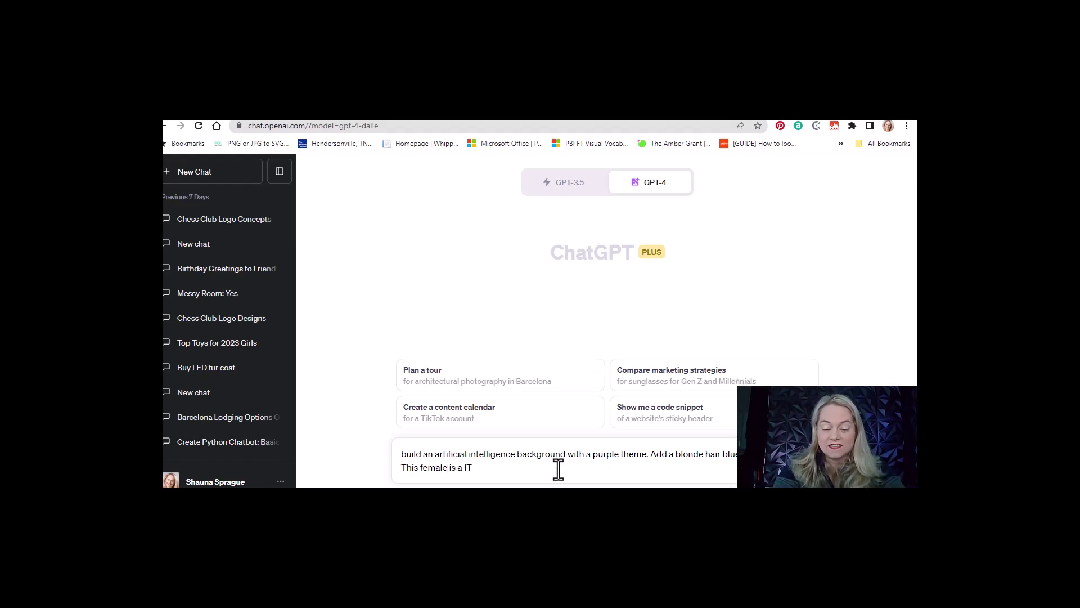
type("expert")
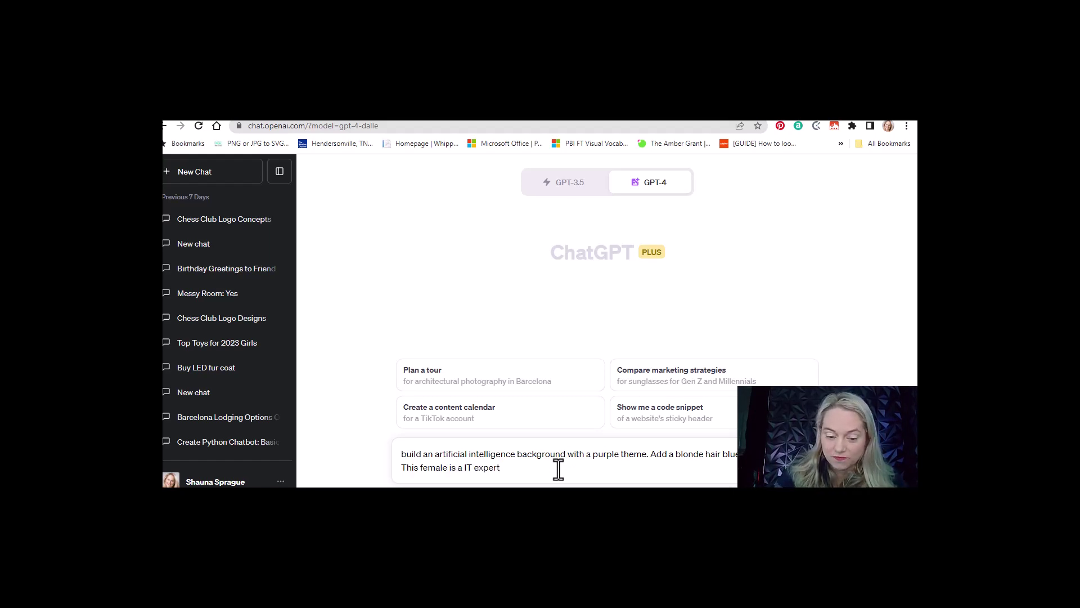
key("Return")
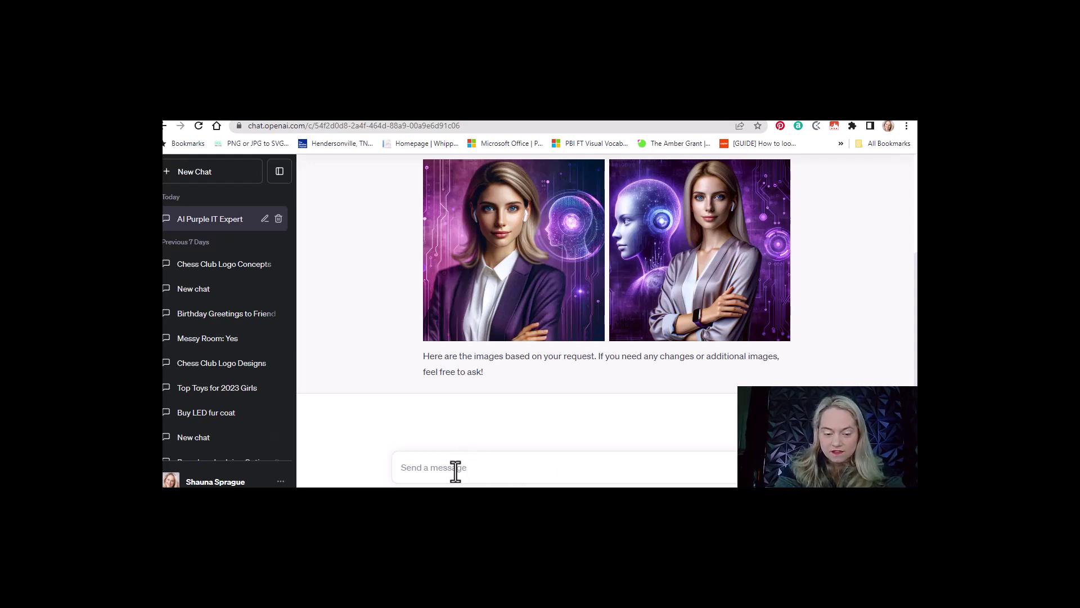
Ask for the right-hand image with the hair made longer and wavier
type("Using the image on the ")
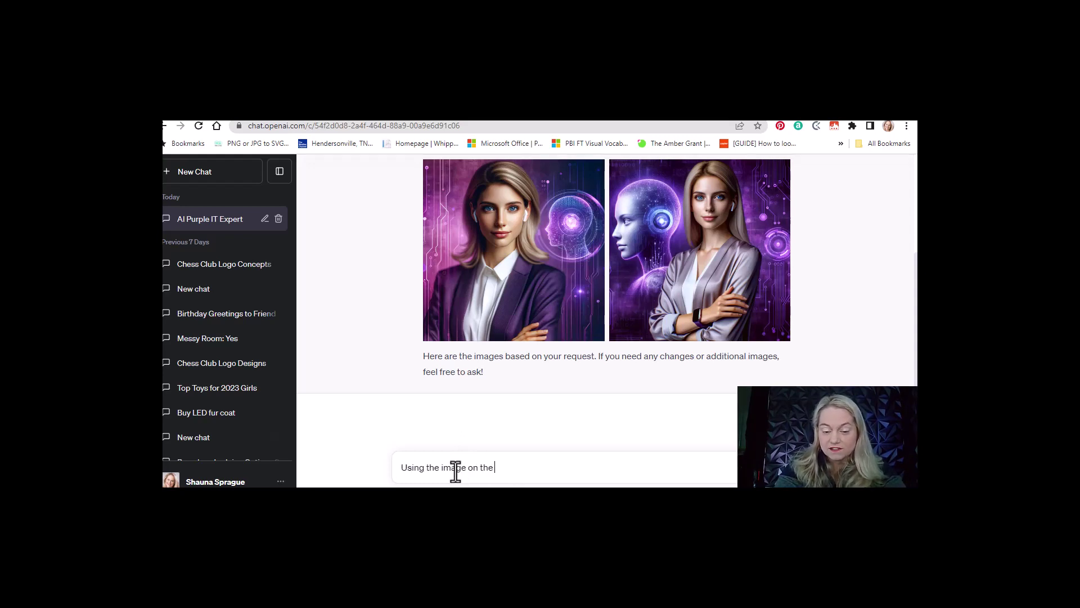
type("right make th")
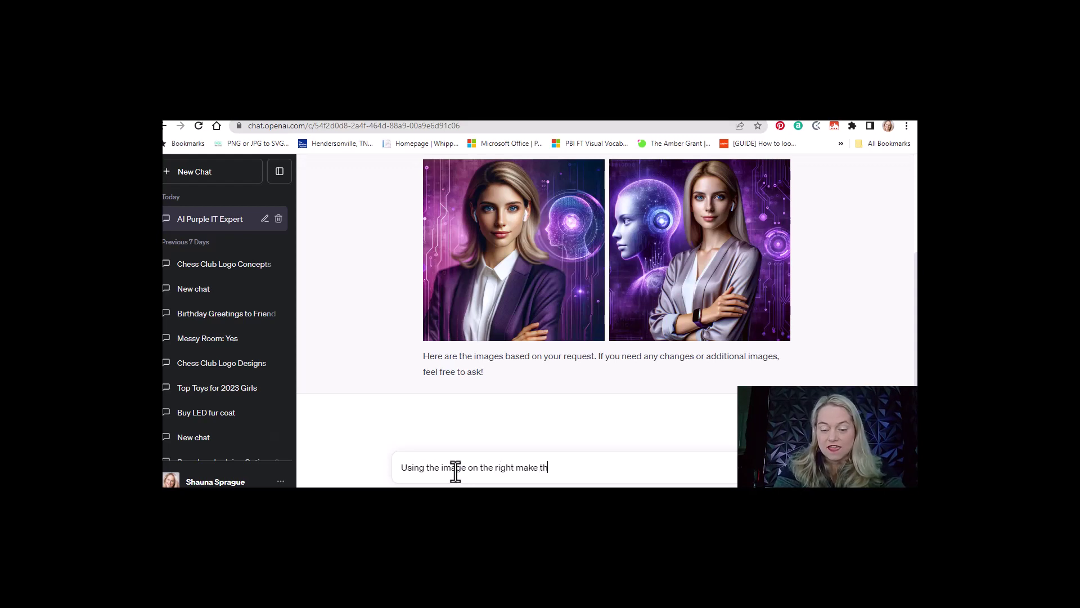
type("e hair longer and wavier.")
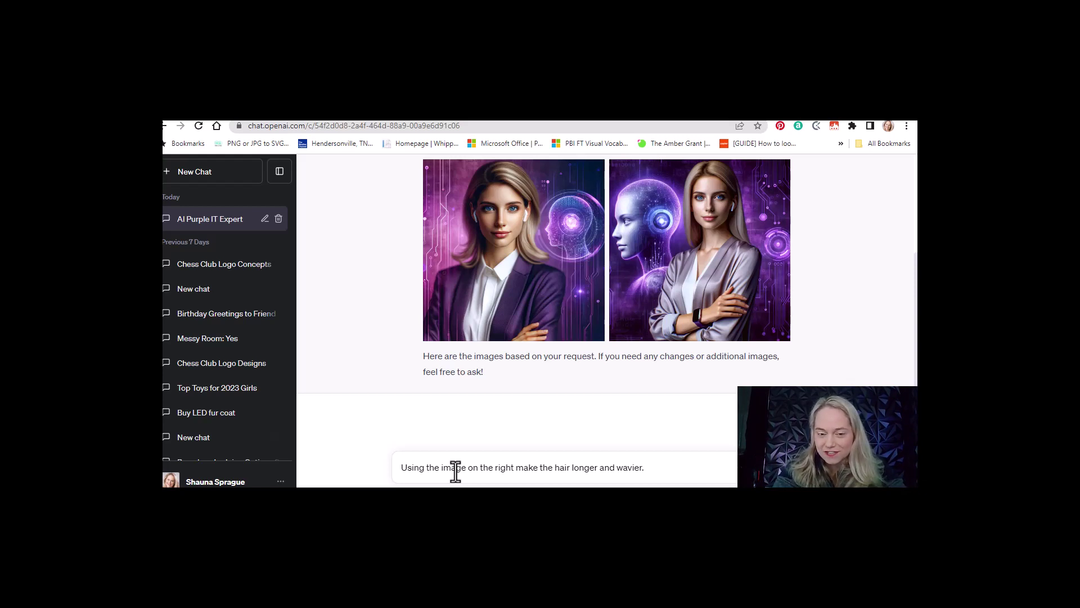
key("Return")
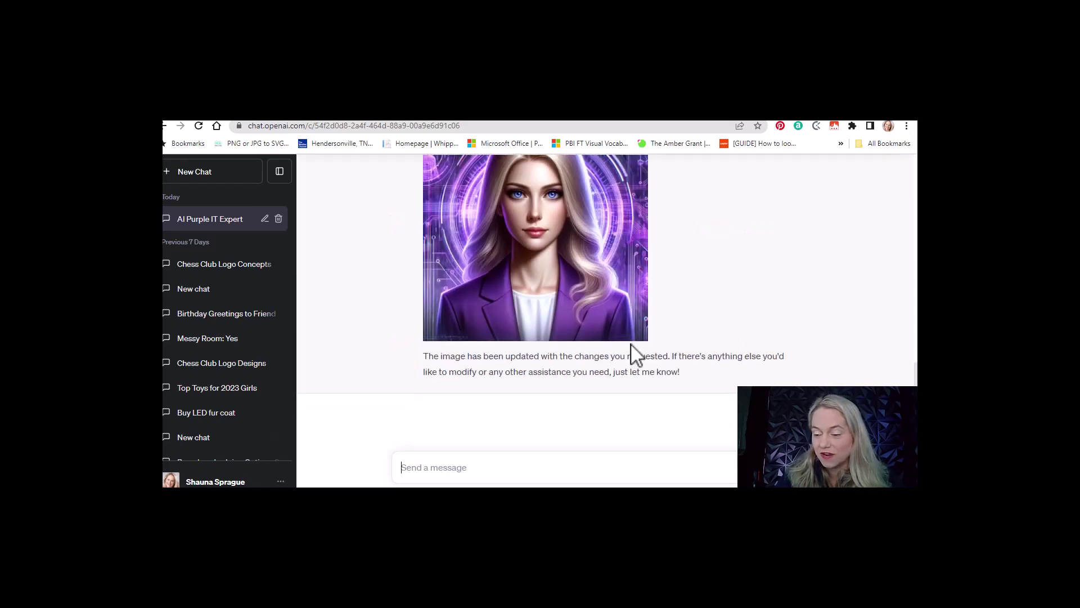
Request a version of the left image with the ear buds removed
scroll(562, 309, "up", 12)
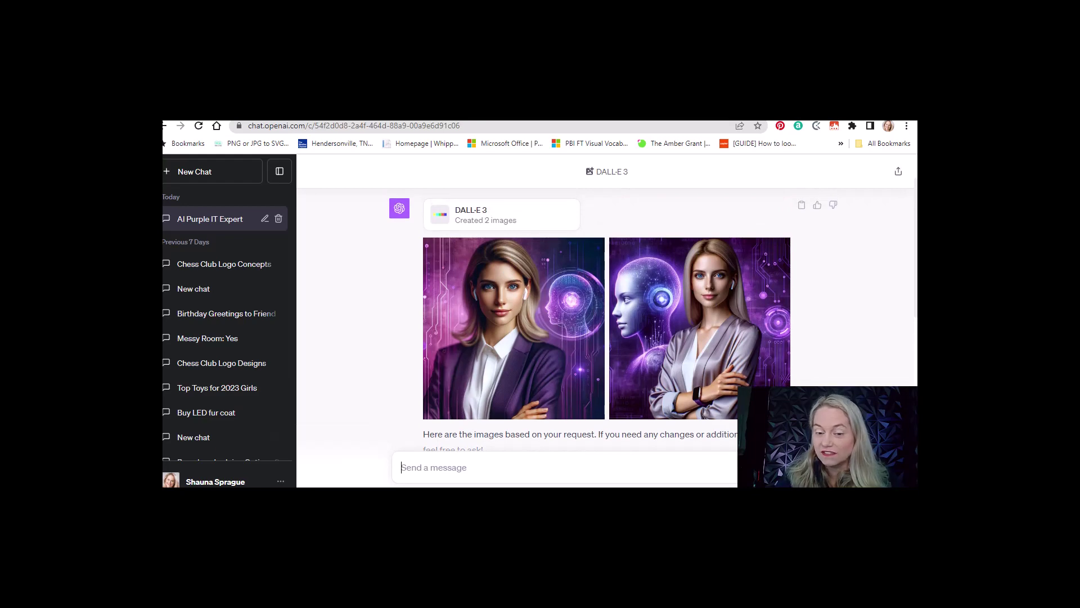
scroll(605, 302, "down", 10)
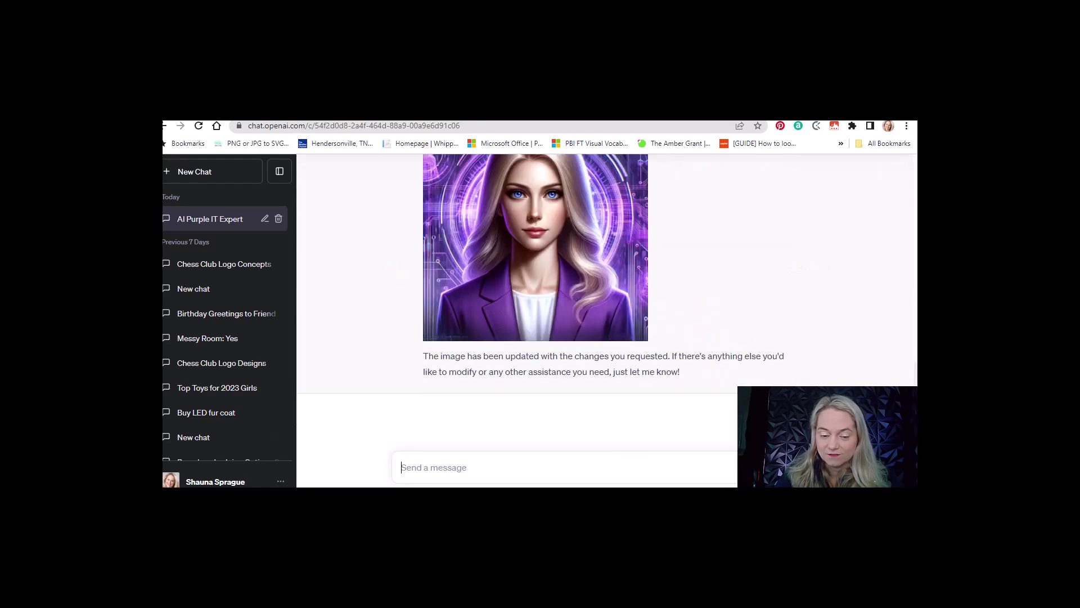
type("ud")
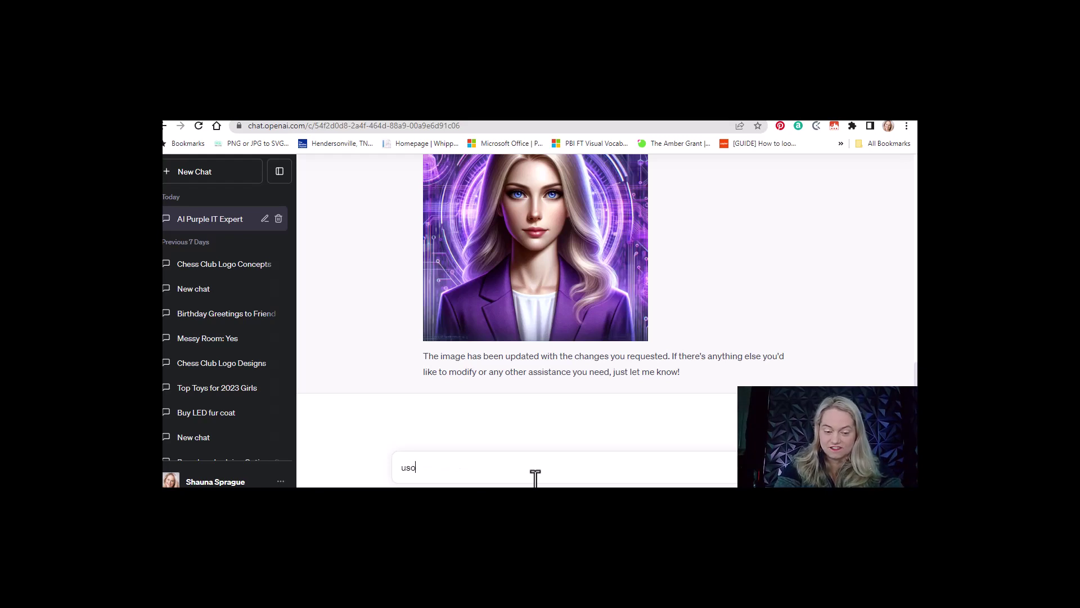
type("ing the image on t")
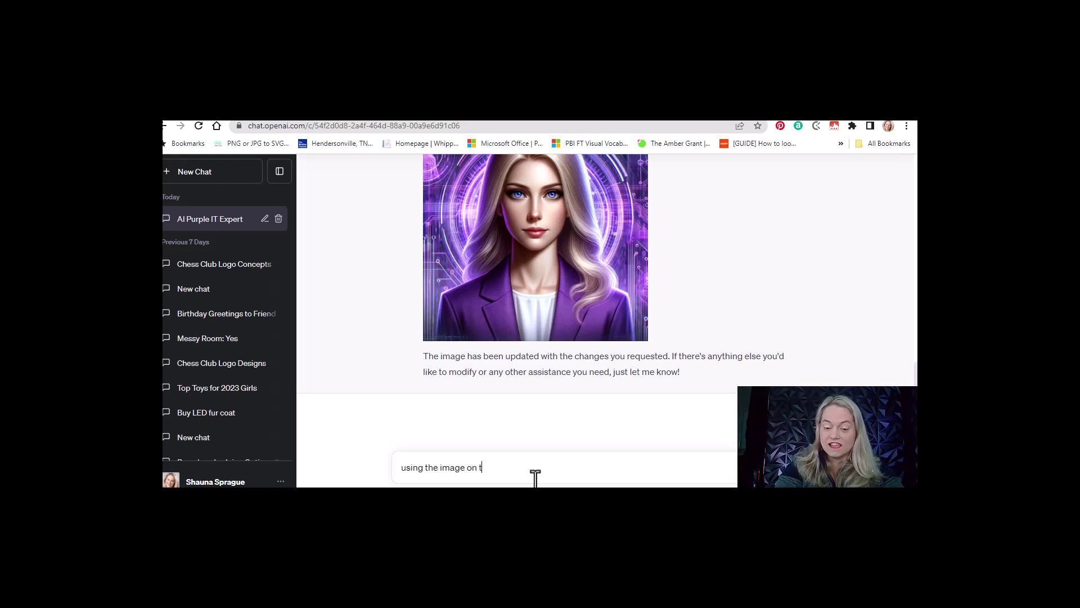
type("he left remove the ear buds")
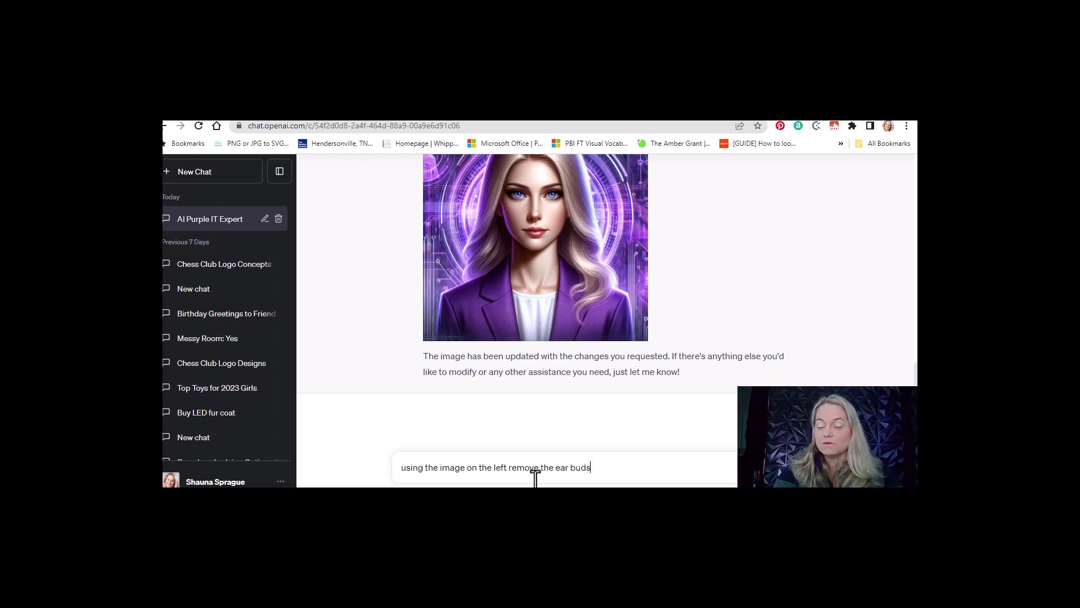
scroll(607, 315, "up", 10)
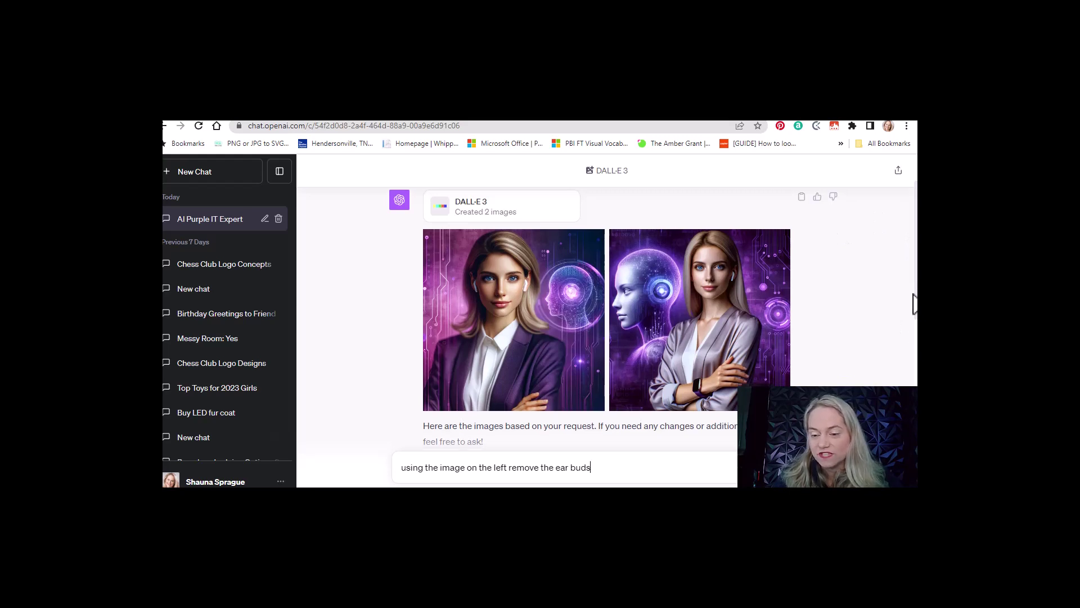
scroll(916, 297, "down", 10)
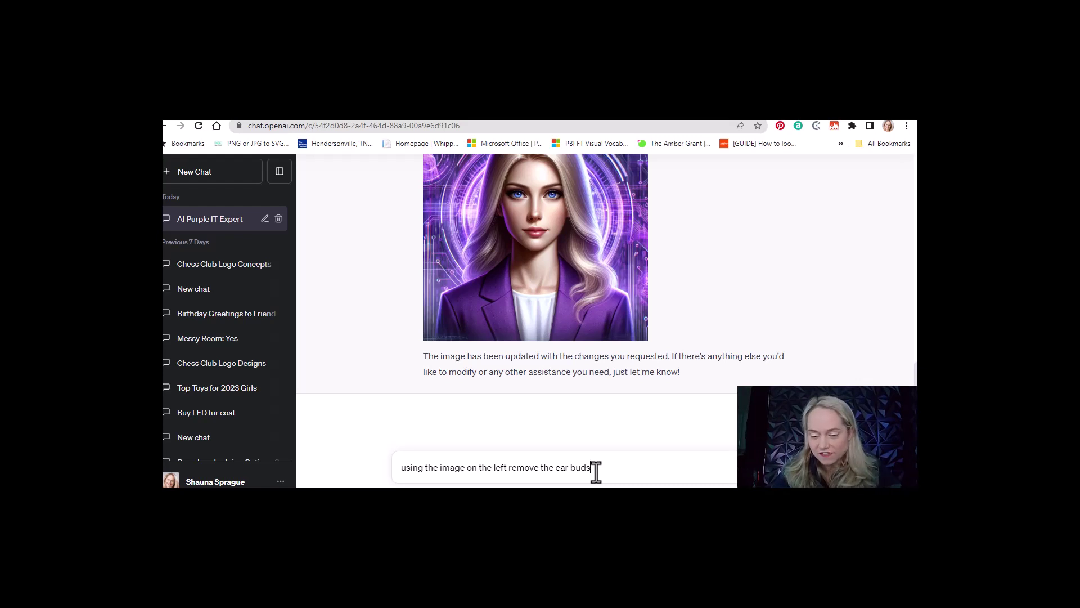
key("Return")
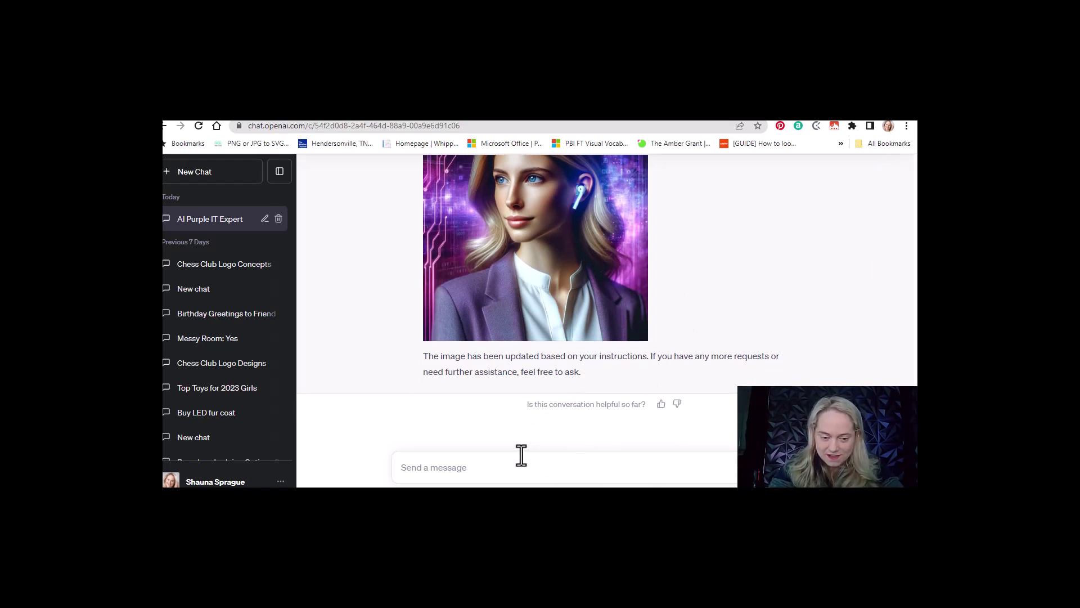
Send the follow-up request 'Take away the ear headphone'
type("Take a")
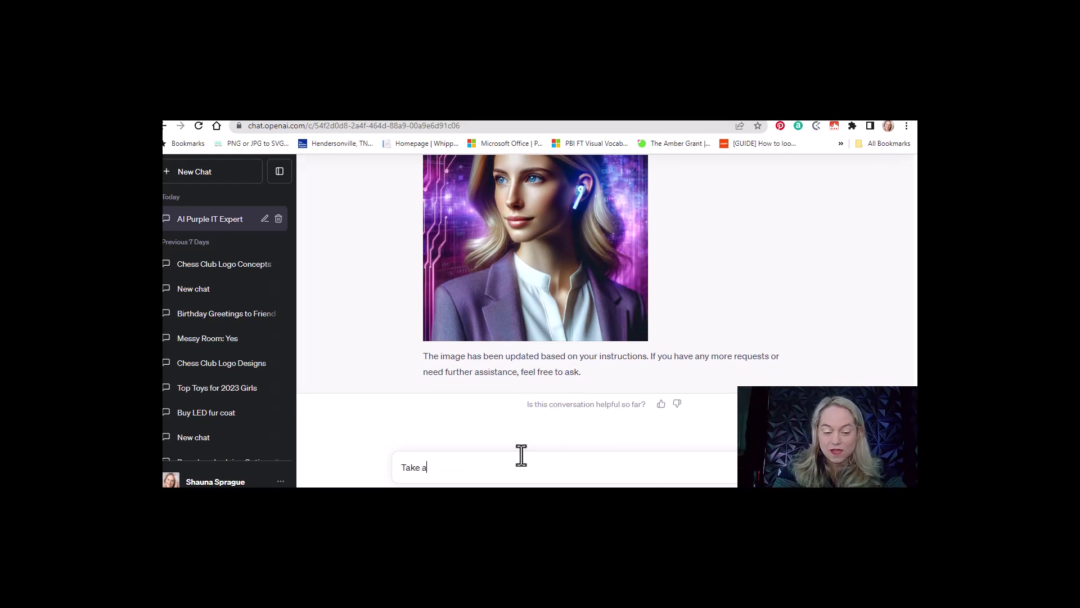
type("way the ear")
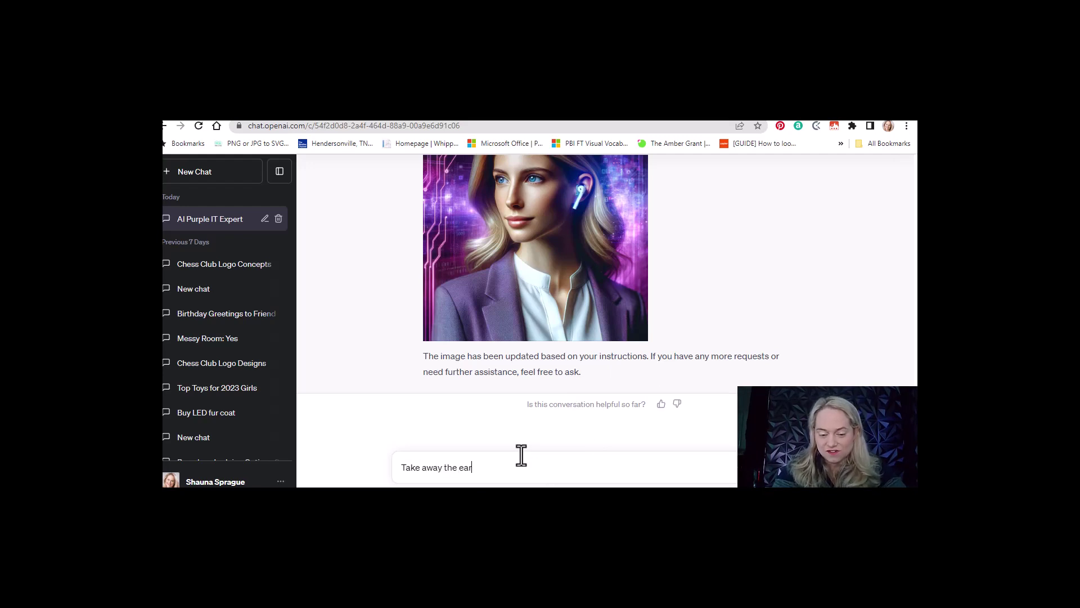
type(" headphone")
key("Return")
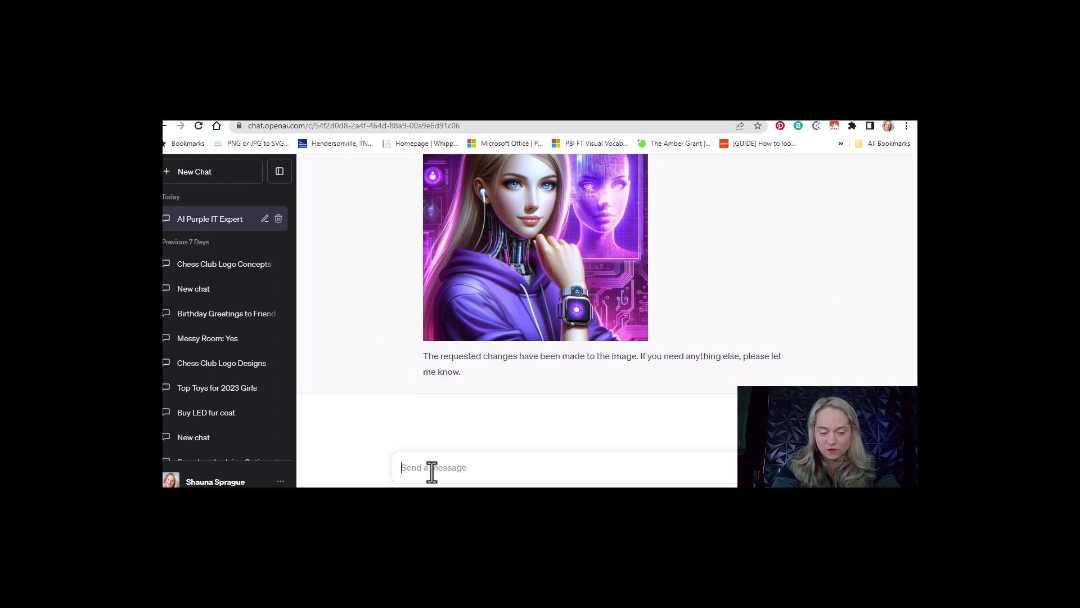
Send the request 'remove the watches from image', correcting the typos first
type("revmoe the")
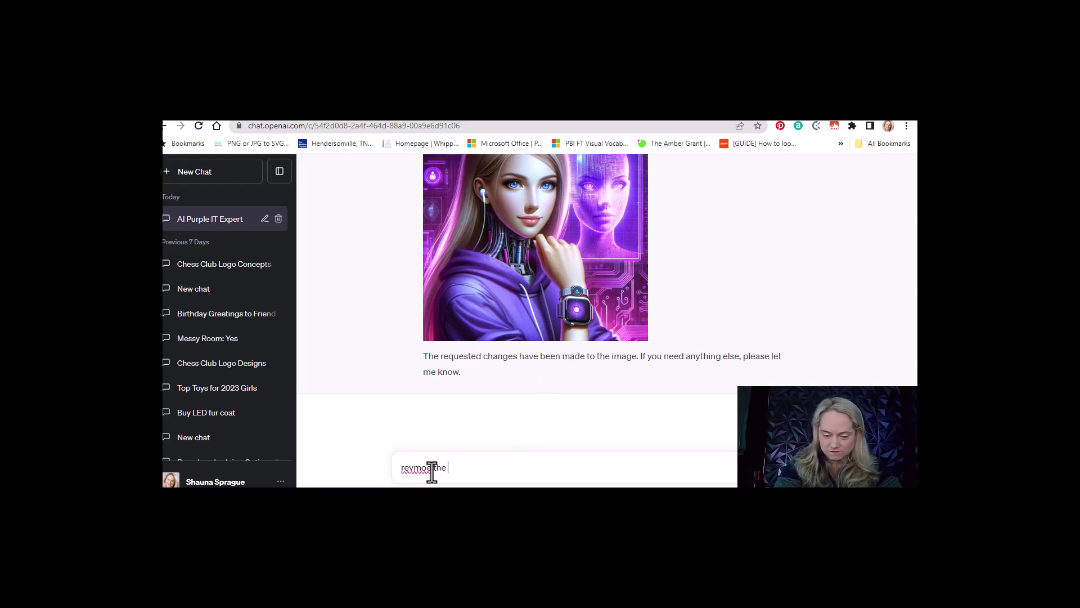
key("BackSpace")
key("BackSpace")
key("BackSpace")
key("BackSpace")
key("BackSpace")
key("BackSpace")
key("BackSpace")
key("BackSpace")
key("BackSpace")
type("move the watches")
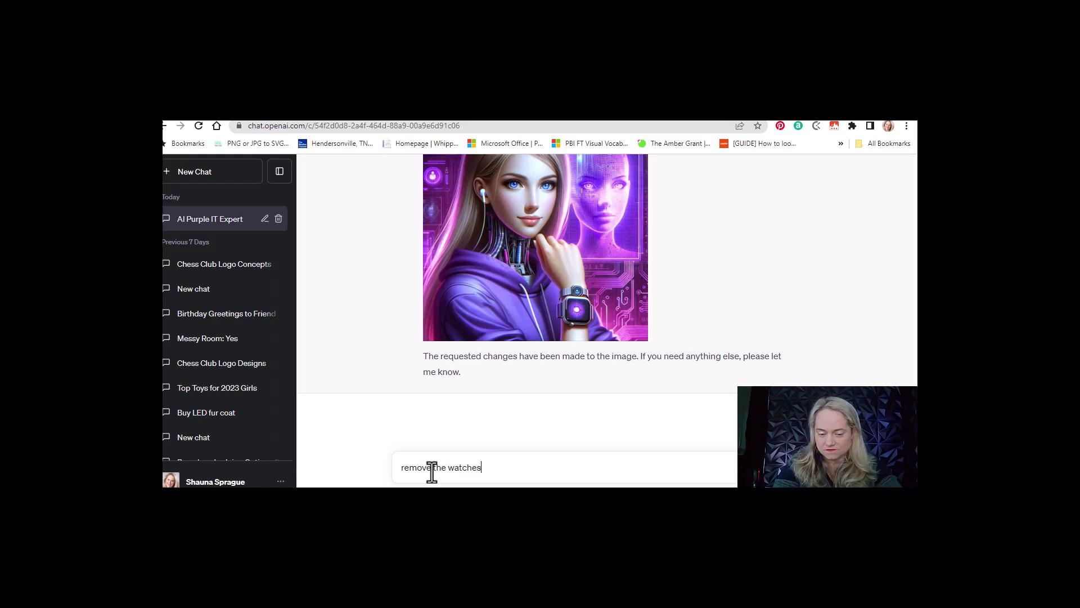
type("e f")
key("BackSpace")
type("from image")
key("Return")
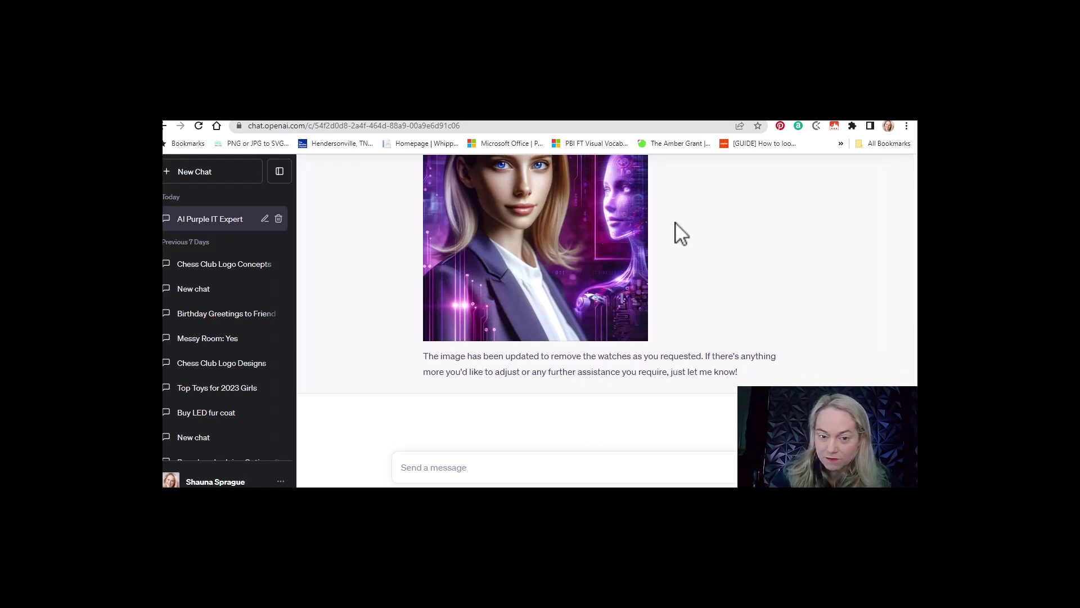
scroll(681, 234, "up", 3)
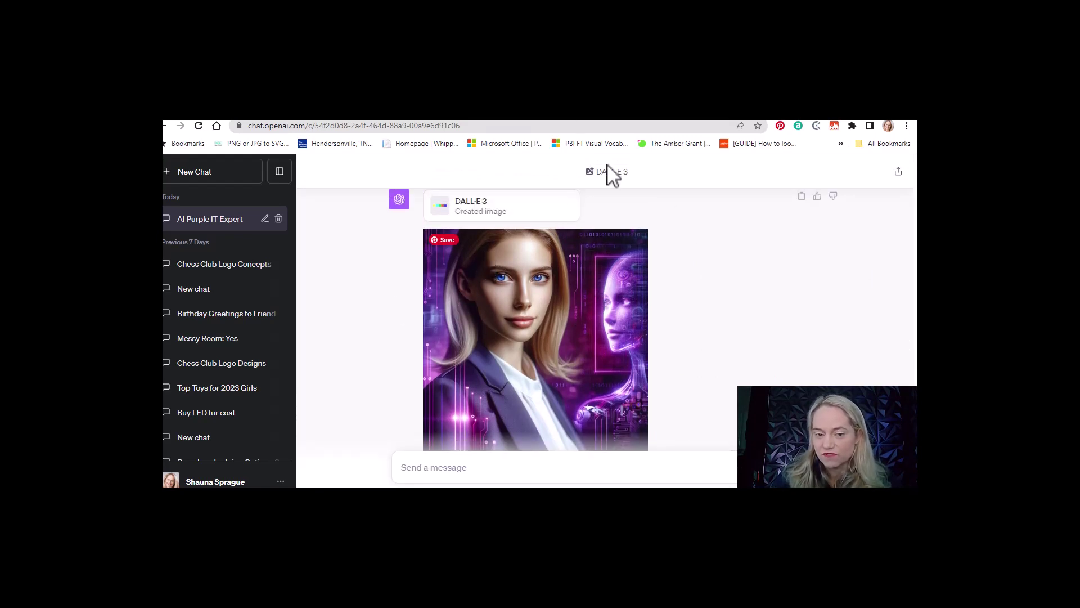
right_click(595, 319)
left_click(627, 343)
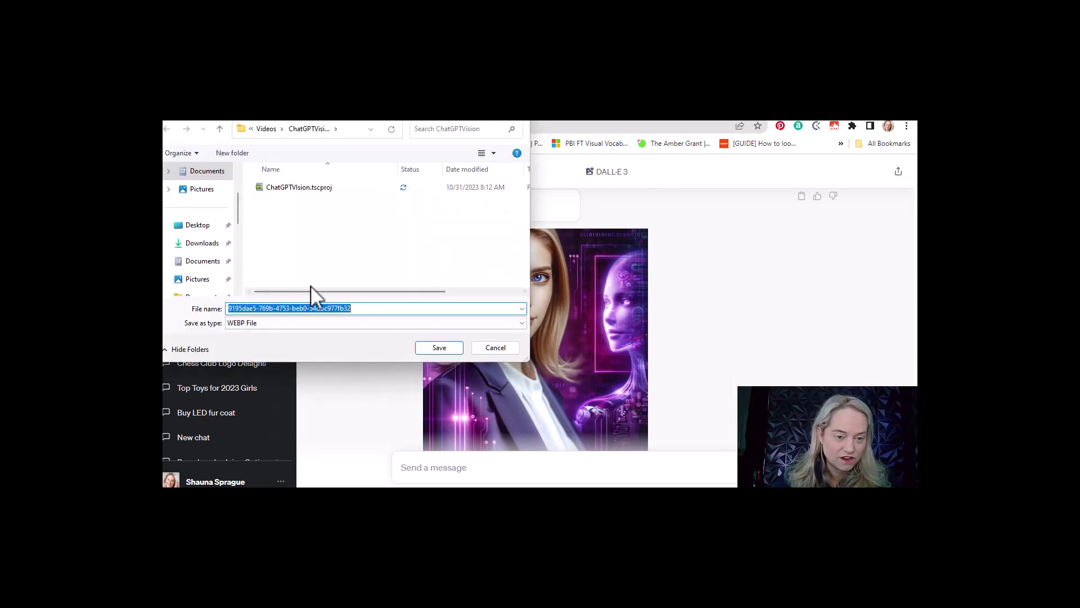
left_click(273, 129)
left_click(496, 347)
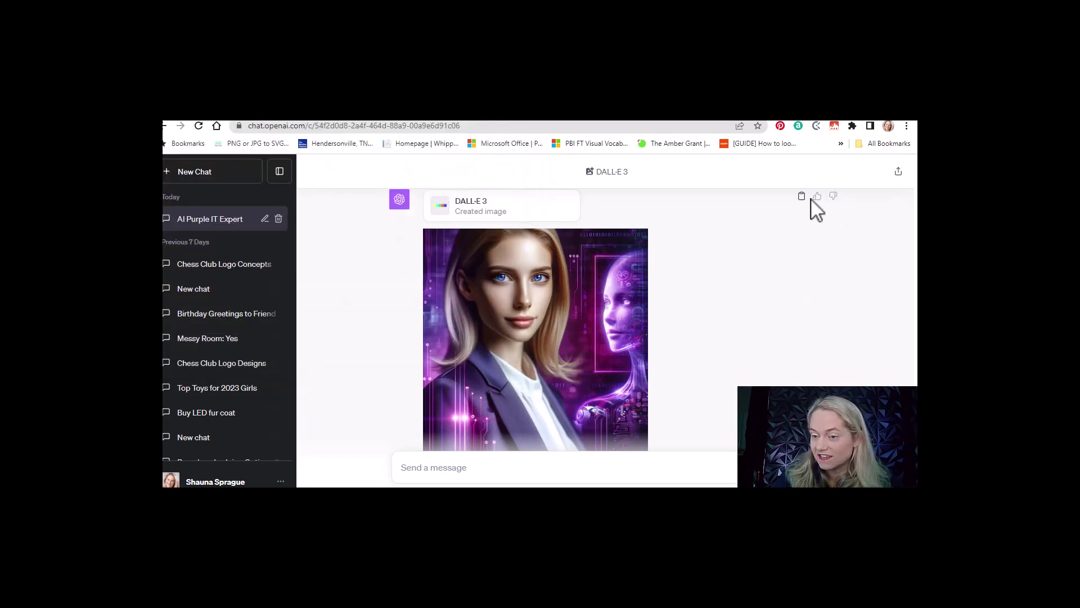
Give the portrait a thumbs-up, dismiss the feedback form, and switch to Discord's Midjourney Bot DM
left_click(817, 197)
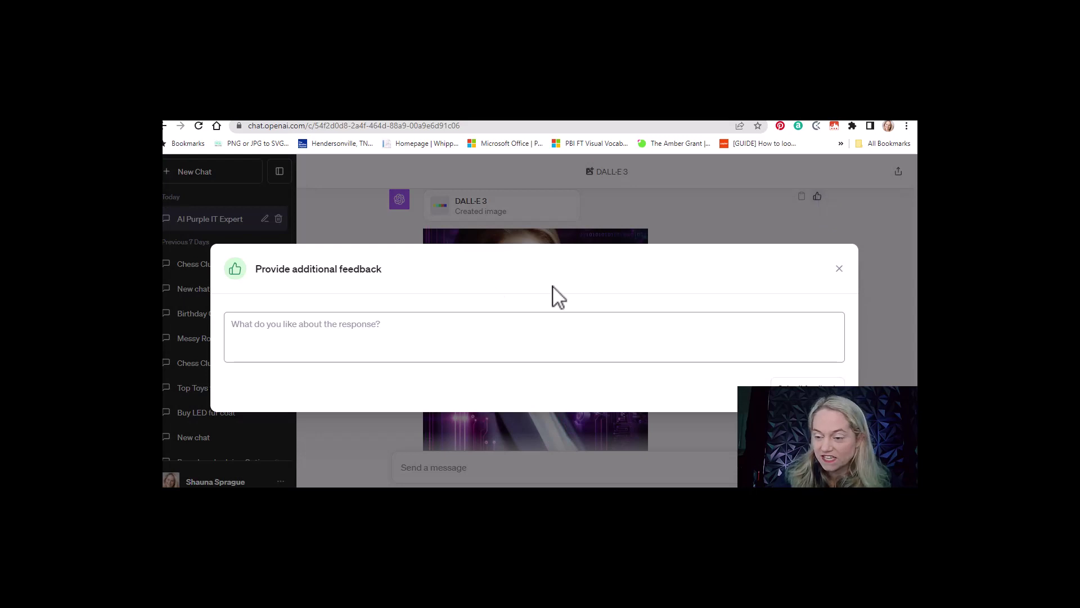
left_click(840, 271)
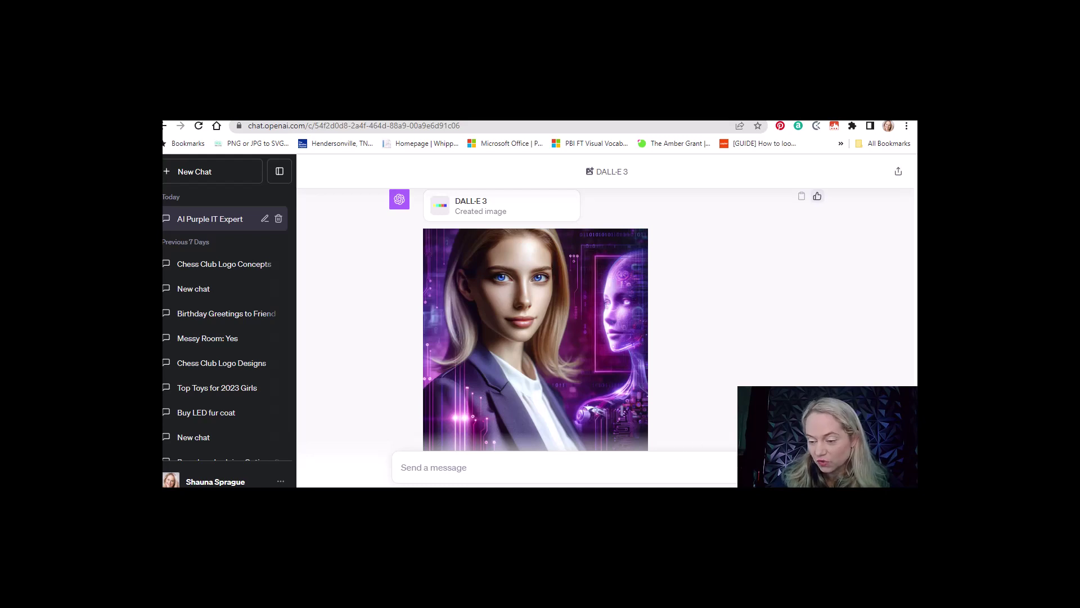
scroll(651, 373, "down", 2)
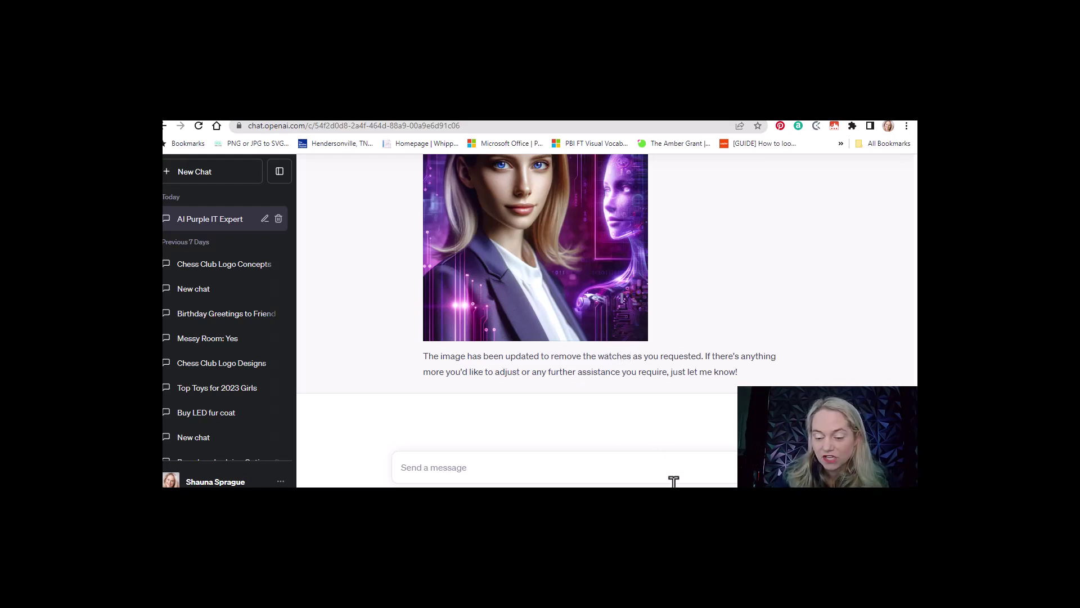
key("alt+Tab")
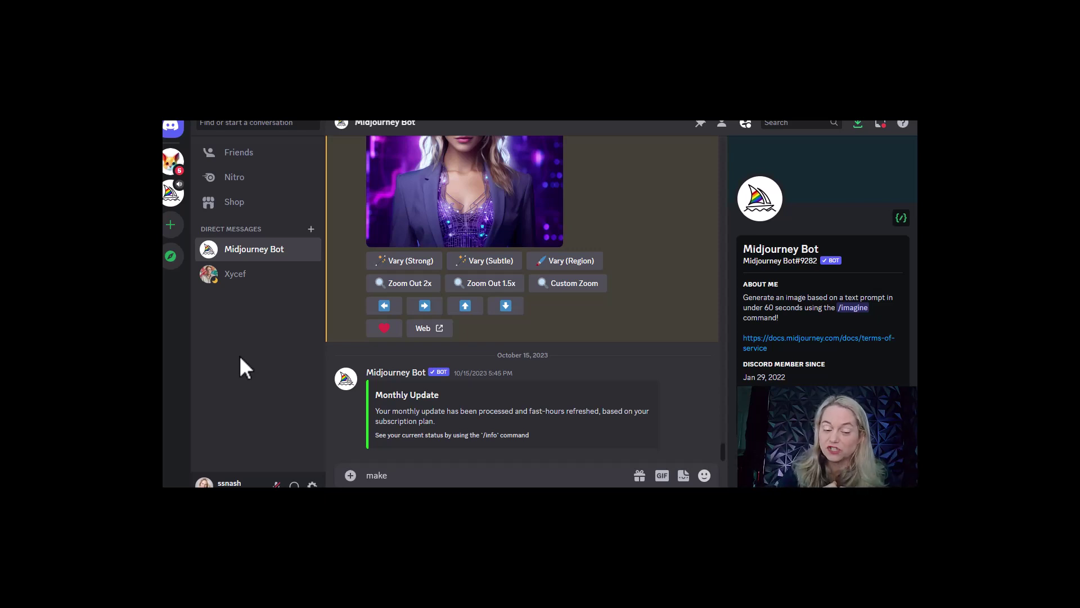
Clear the leftover 'make' and submit the pasted blonde, blue-eyed purple AI prompt via /imagine
key("BackSpace")
key("BackSpace")
key("BackSpace")
key("BackSpace")
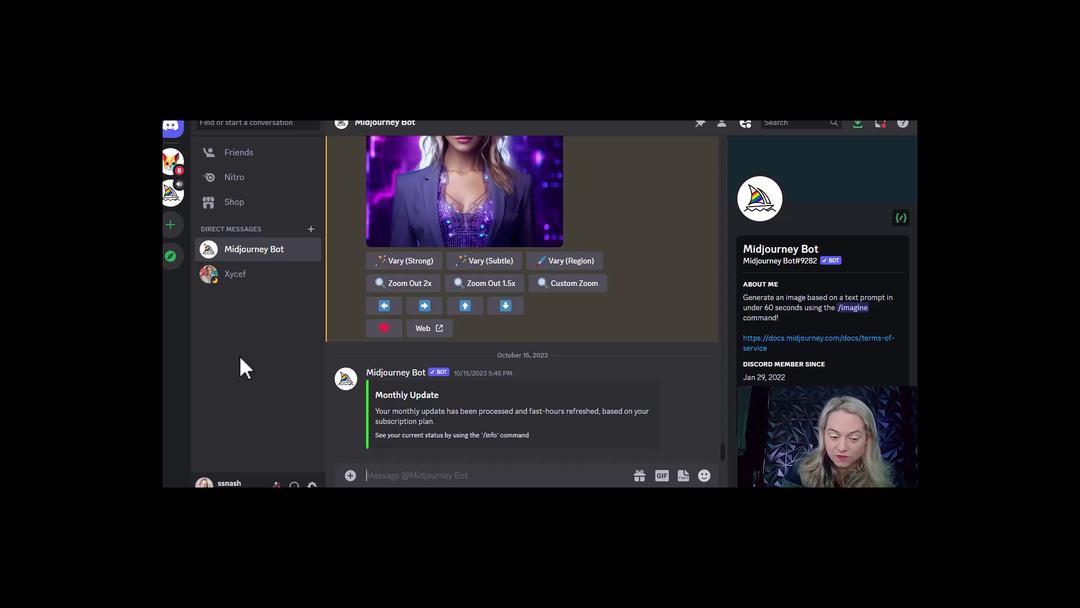
type("/")
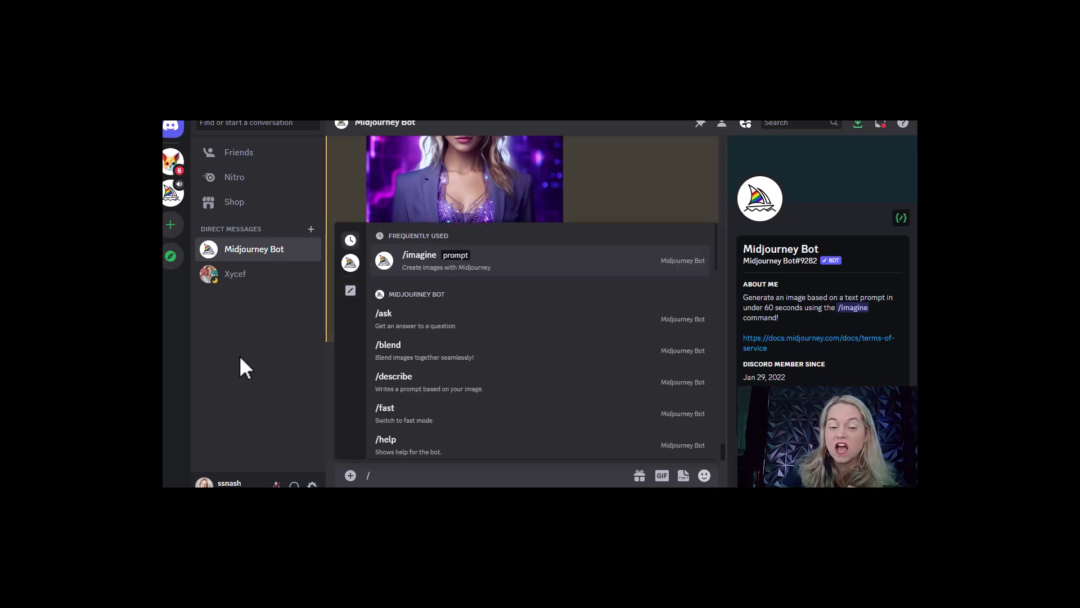
left_click(460, 265)
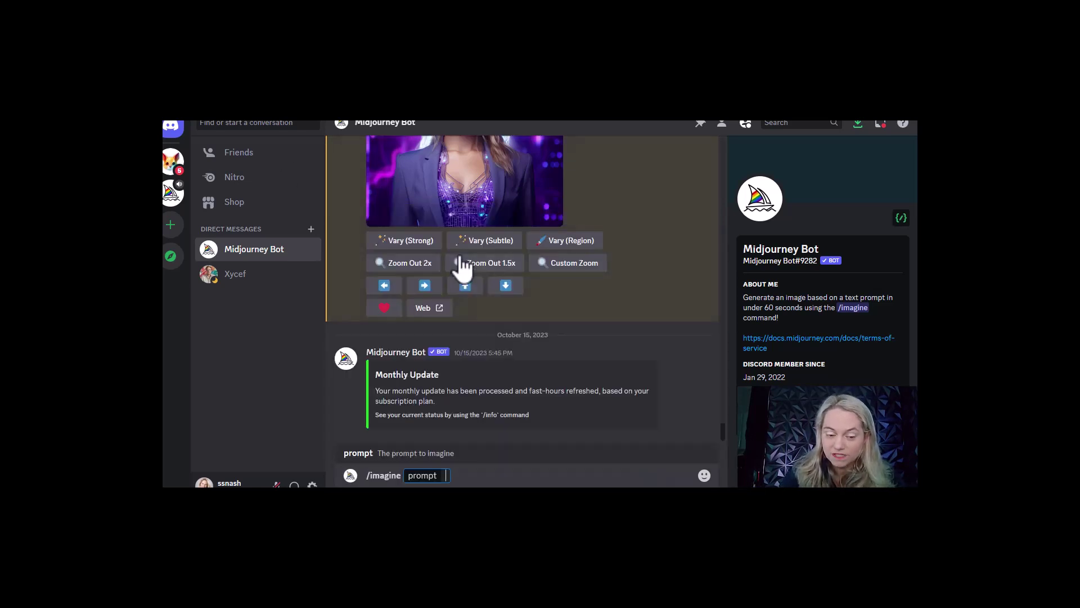
type("build an artificial intelligence background with a purple theme. Add a blonde hair blue eyed female")
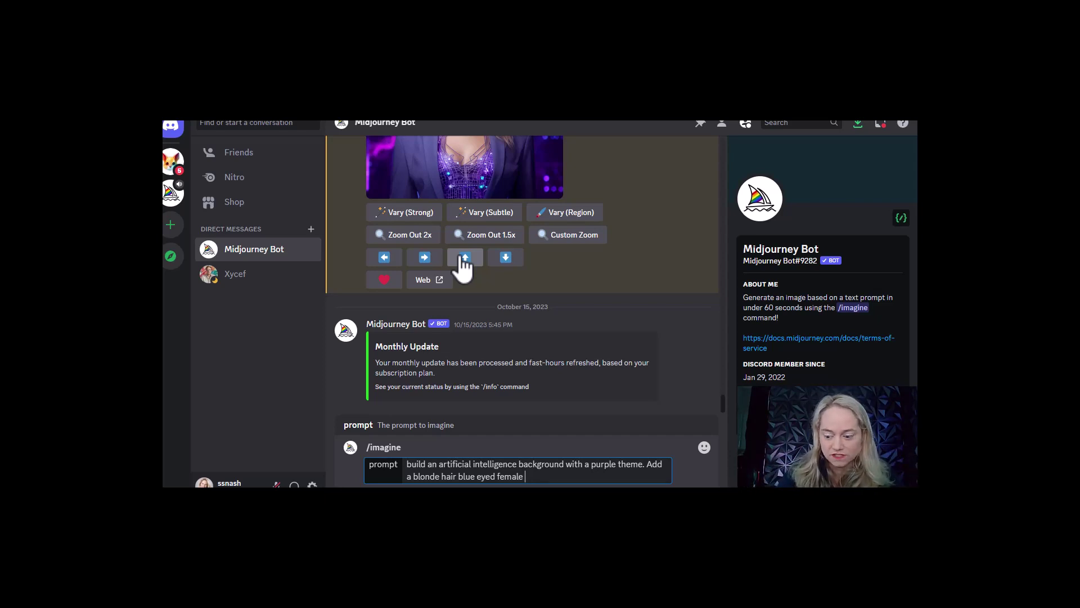
key("Return")
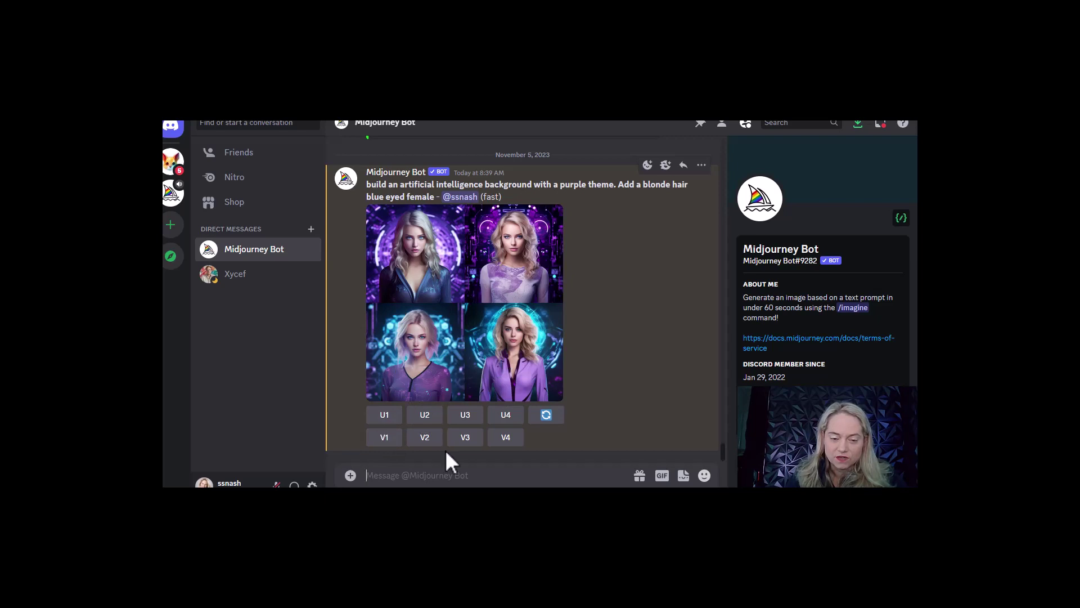
Generate strong variations of the third grid image with V3
left_click(467, 438)
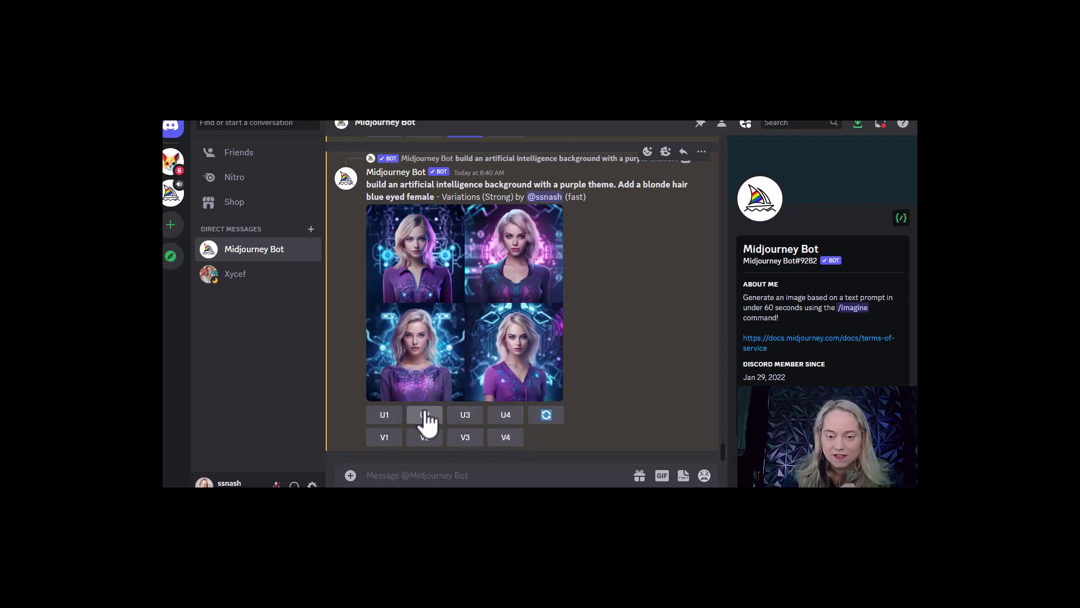
Upscale the second variation with the U2 button
left_click(426, 416)
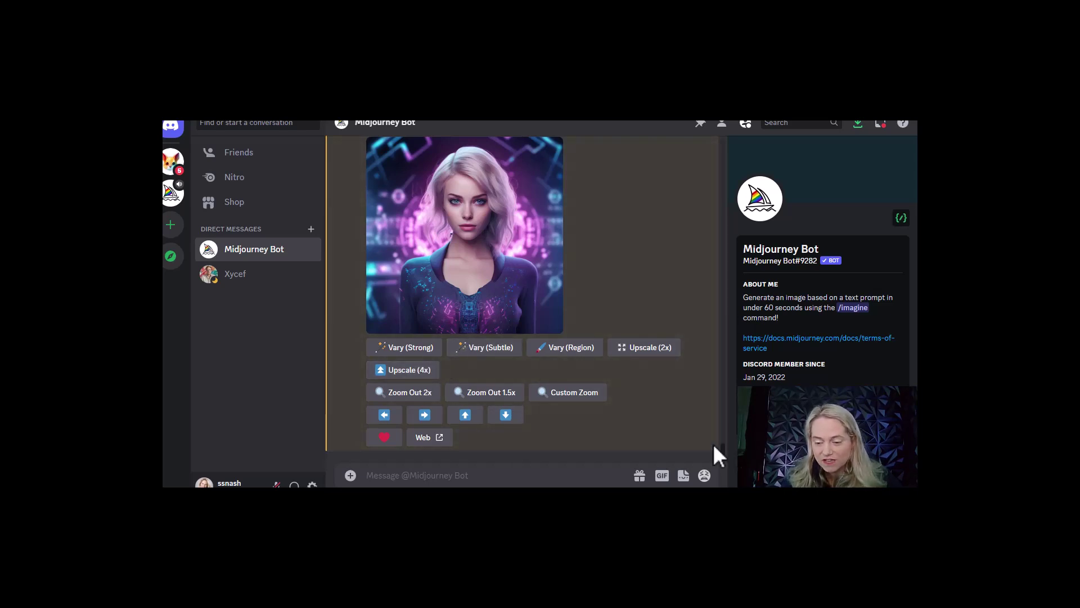
scroll(723, 456, "up", 5)
scroll(724, 460, "down", 5)
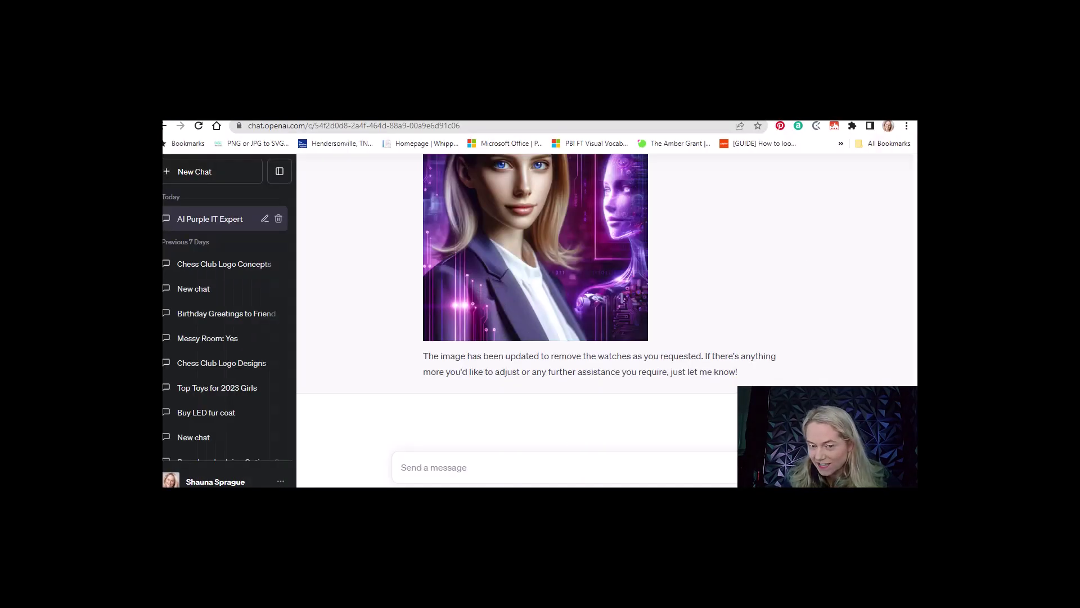
Scroll up to the DALL·E 3 portrait of the blazer-wearing blonde woman beside the purple AI face
scroll(712, 222, "up", 2)
scroll(713, 225, "up", 1)
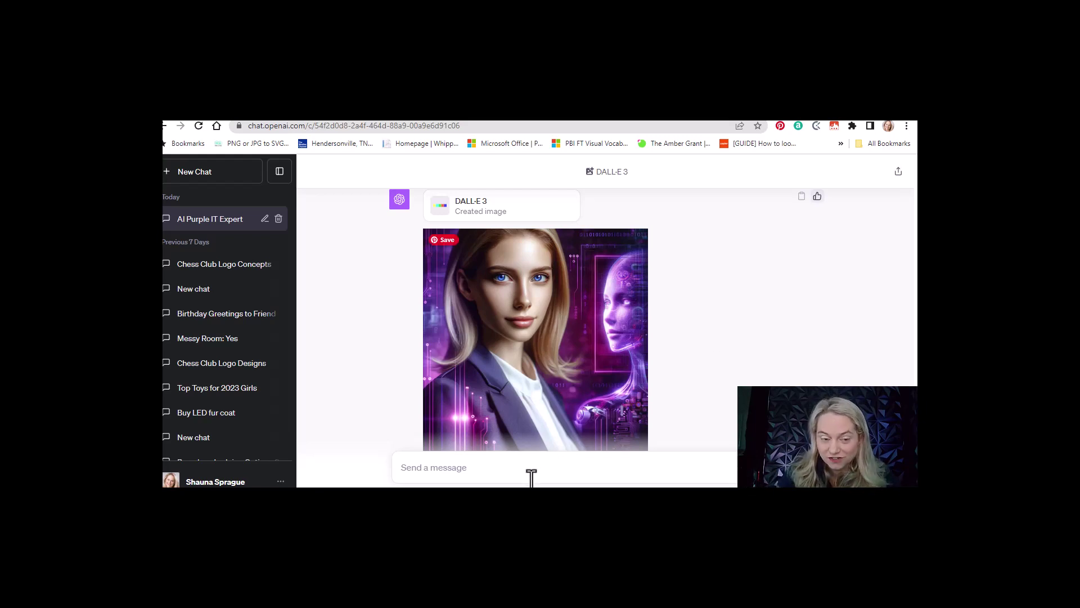
In a new chat, request a blue and gold pickleball team logo including the name 'PickleBall Champs'
left_click(186, 172)
mouse_move(674, 190)
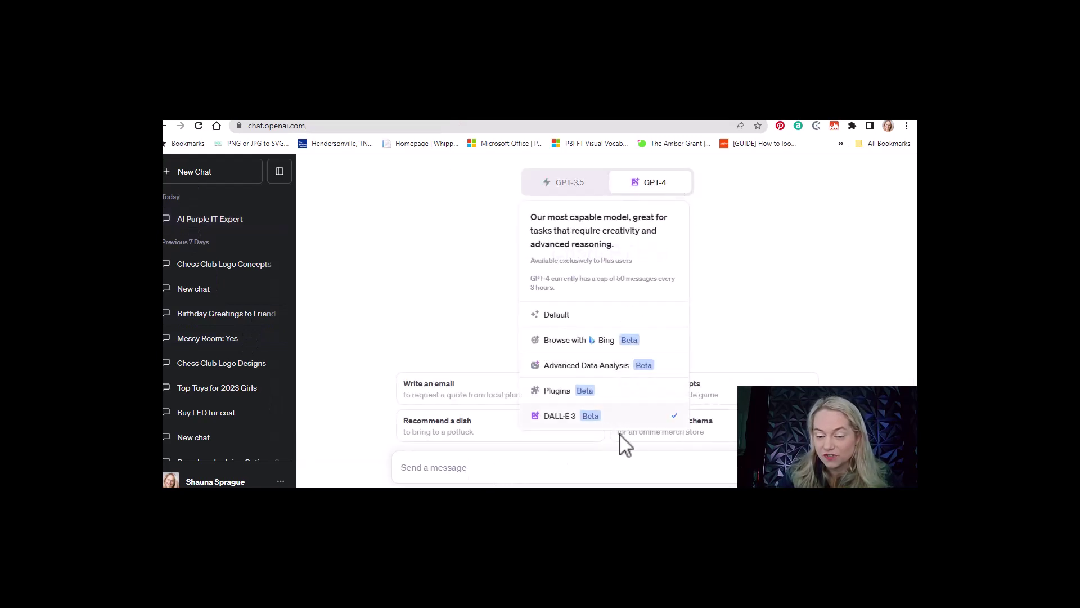
mouse_move(637, 193)
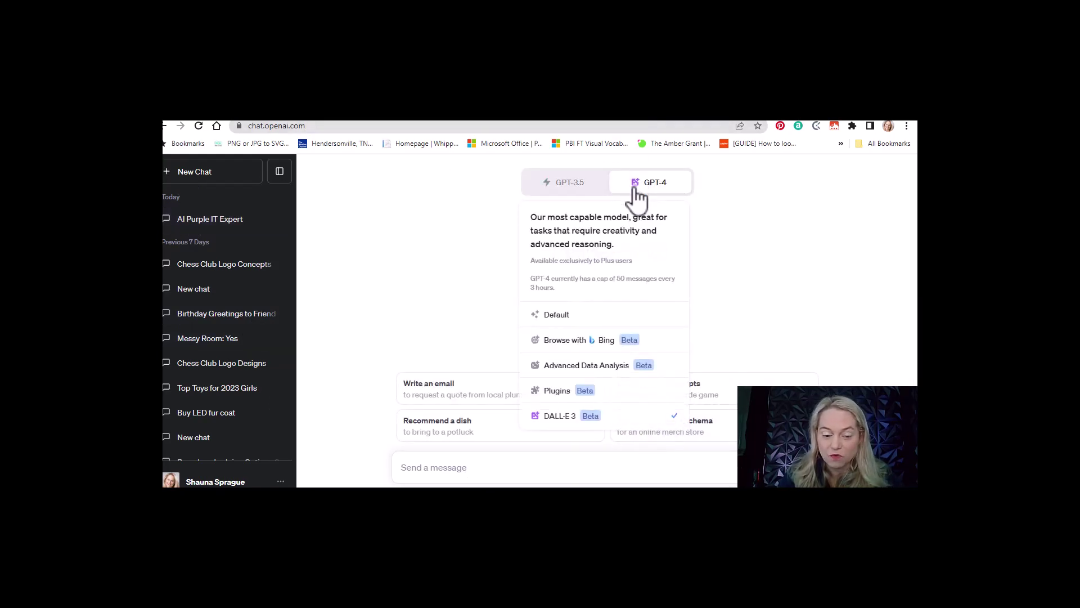
left_click(417, 466)
type("create a logo ")
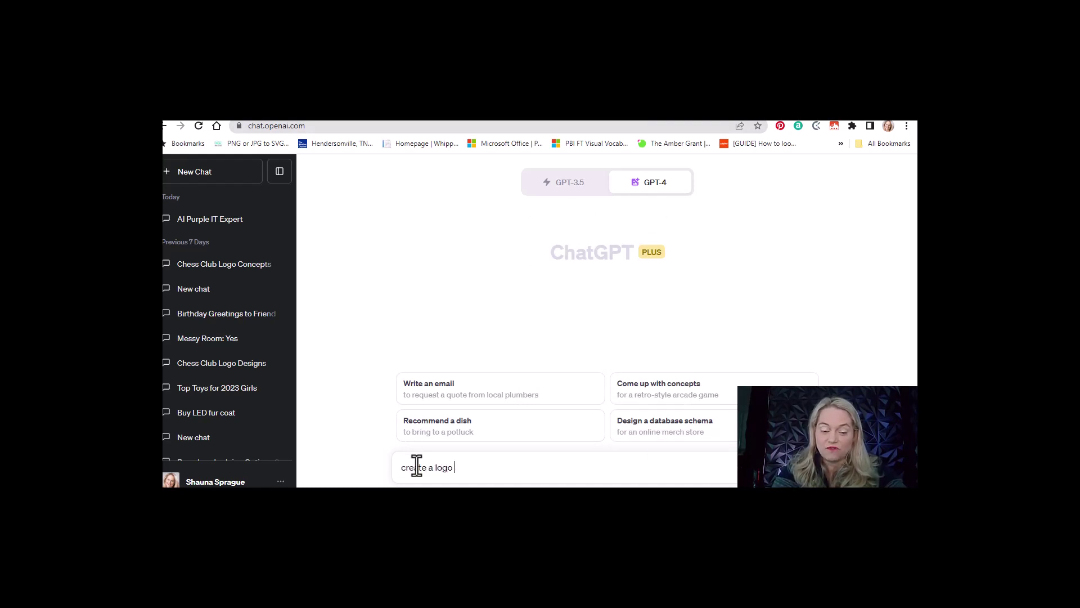
type("for my pick")
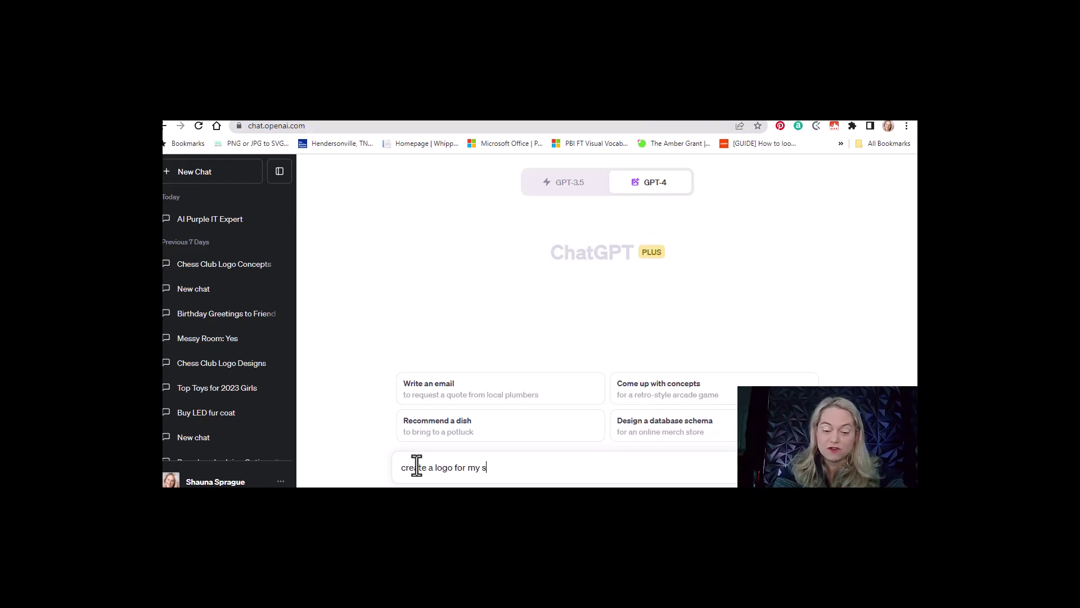
type("el")
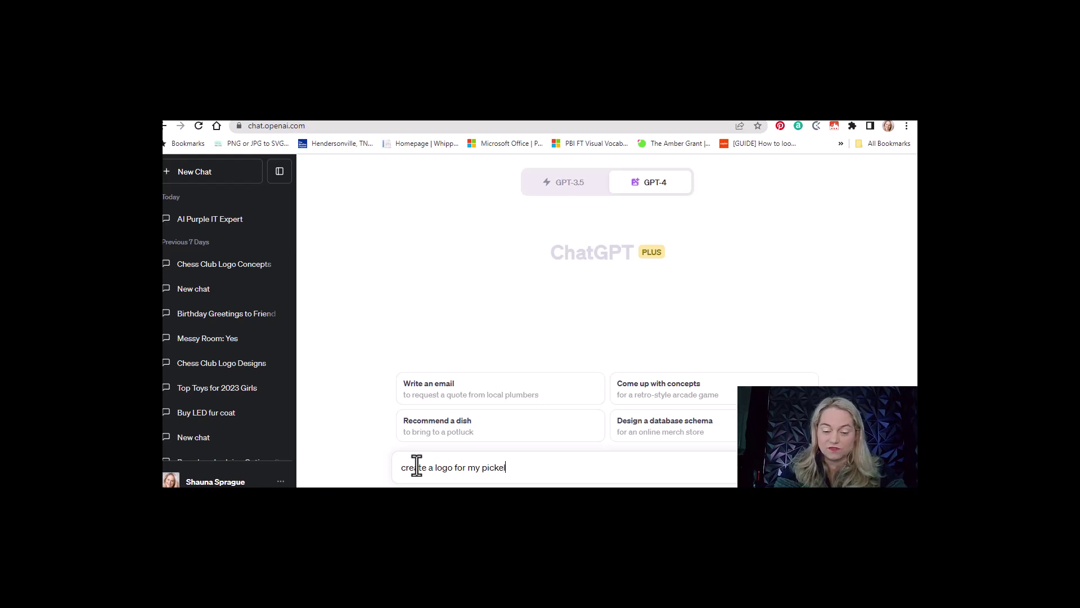
key("BackSpace")
key("BackSpace")
type("leba")
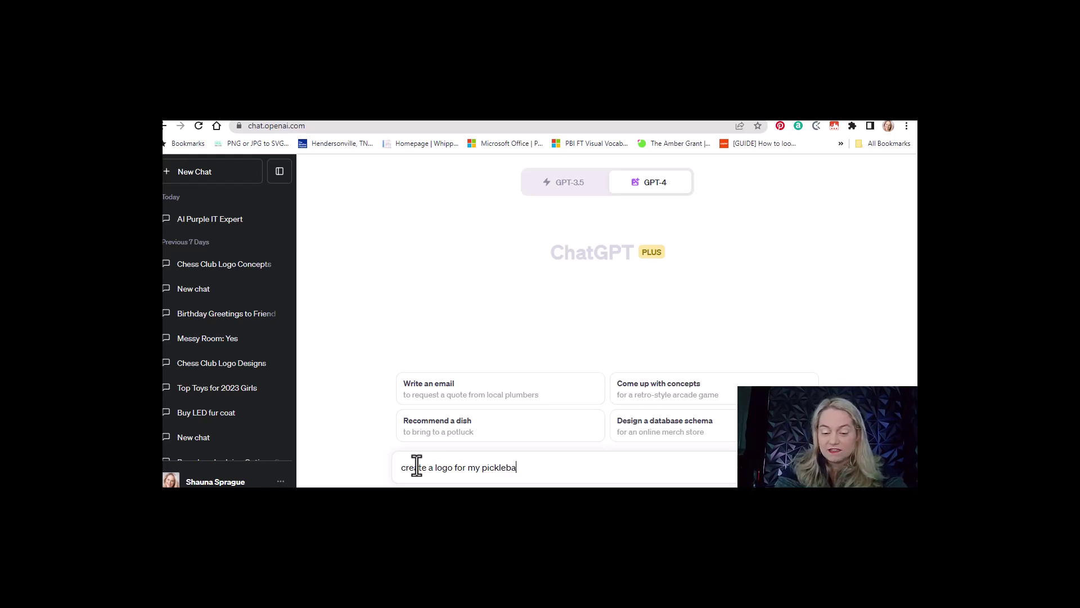
type("ll team. Mak")
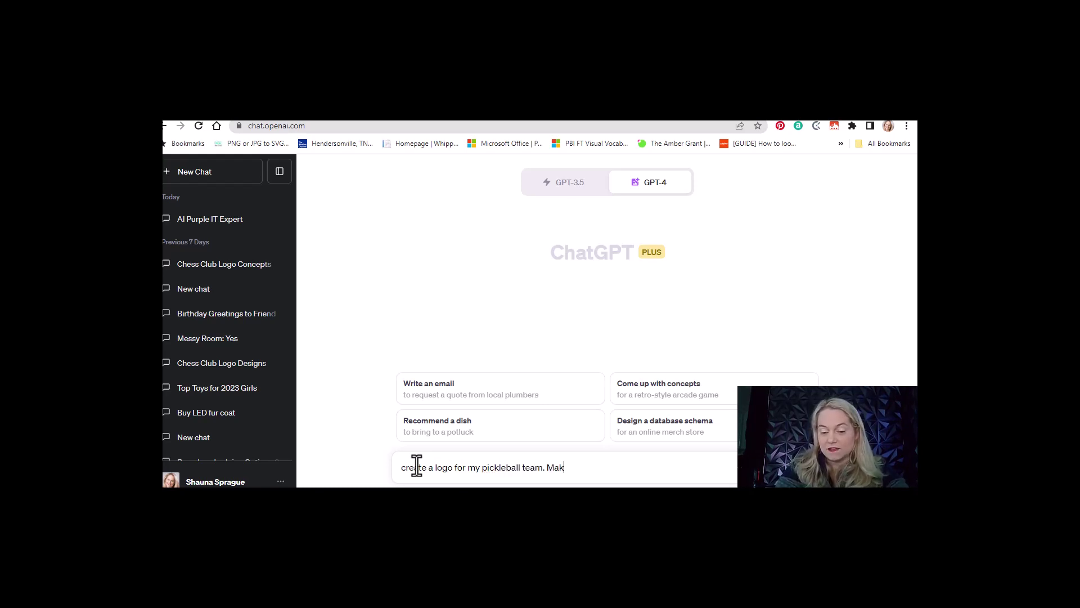
type("e it blue and ")
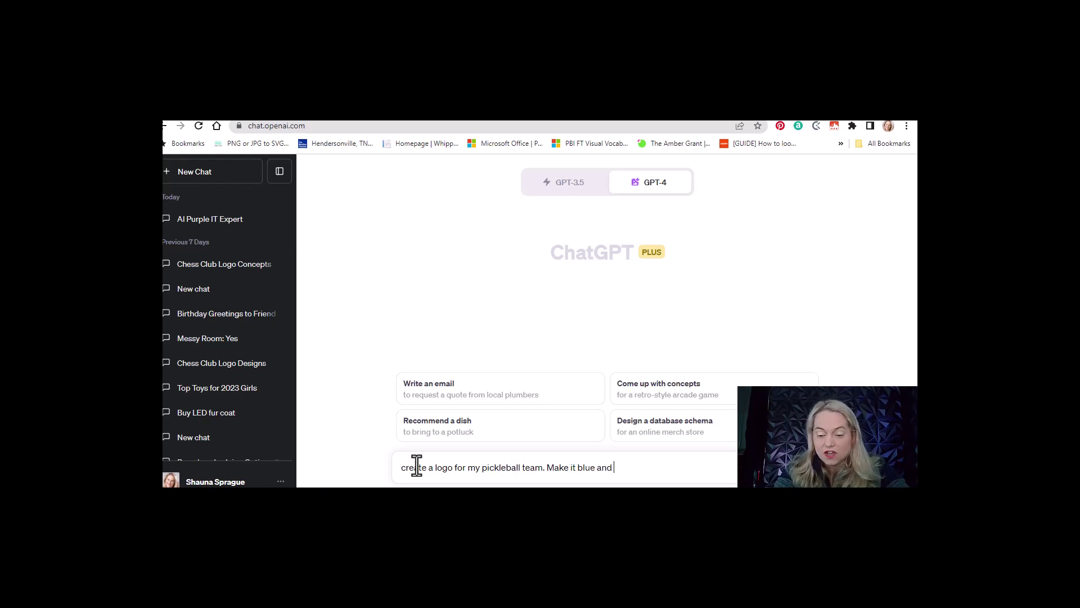
type("gold and ")
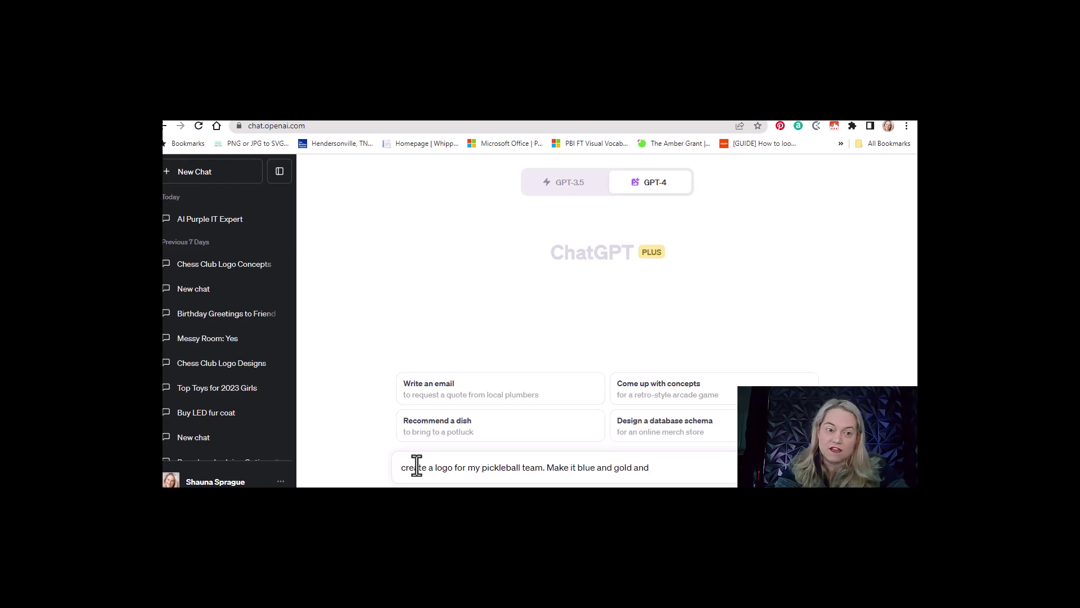
type("include the")
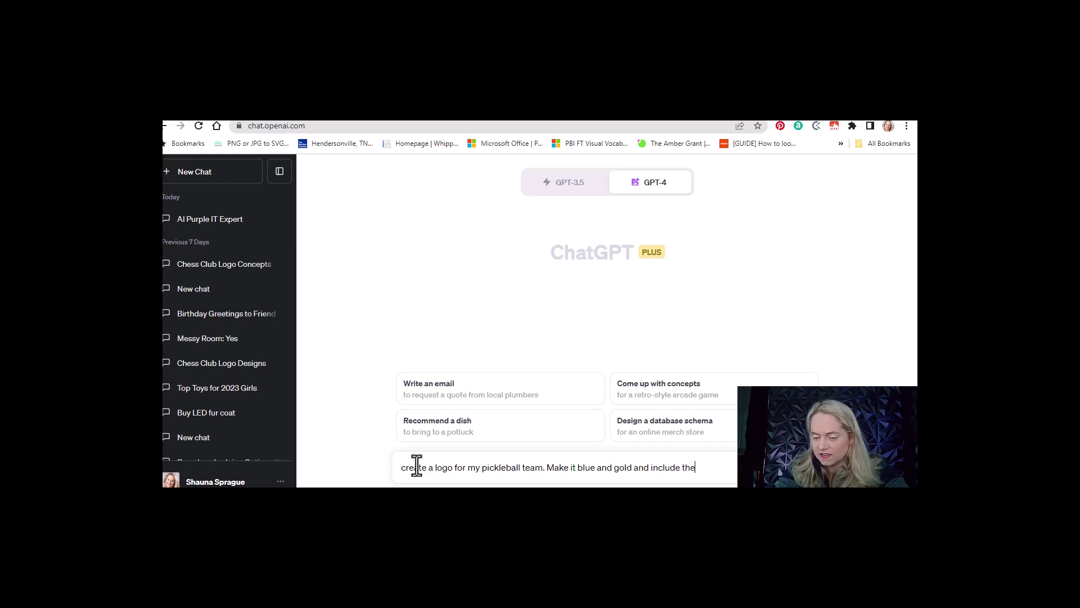
type(" name Pick")
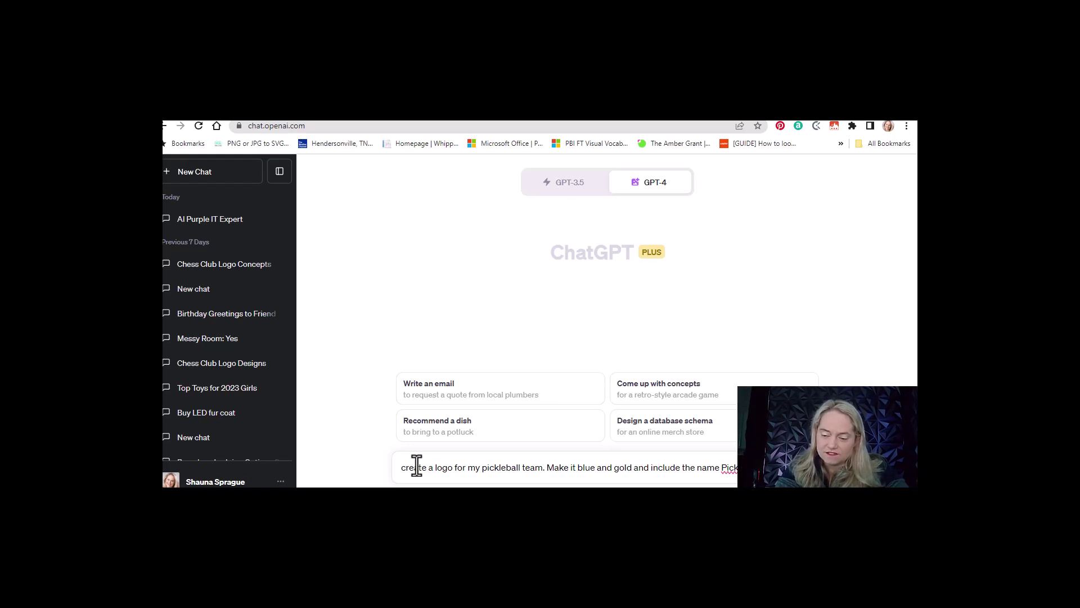
type("leBall Champs")
key("Return")
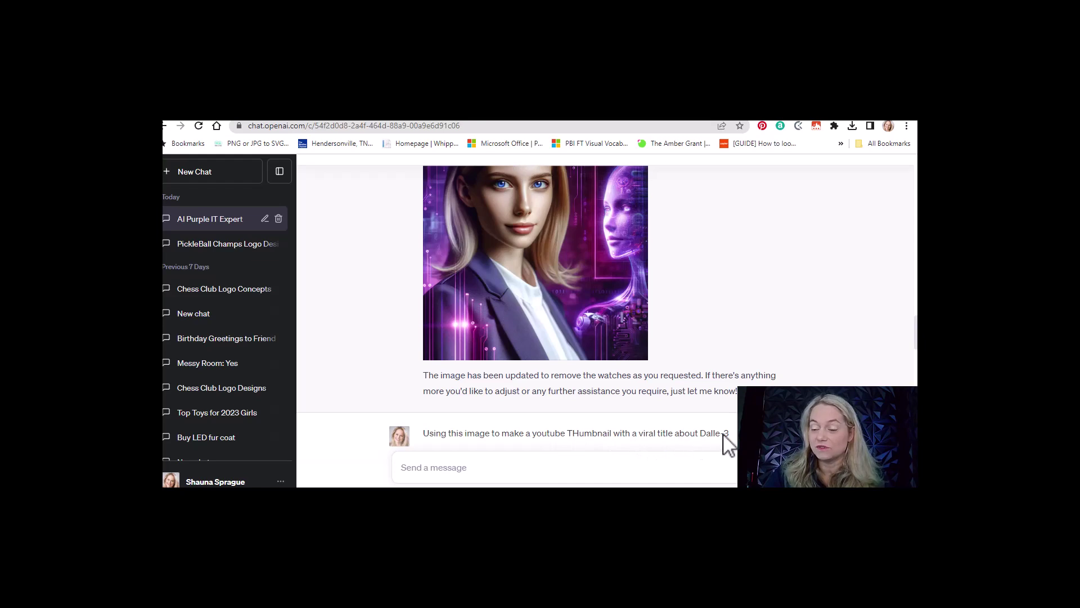
Scroll through the thumbnails and enlarged-title 'Breaking Dall-E 3' result down to the description reply
scroll(844, 382, "down", 15)
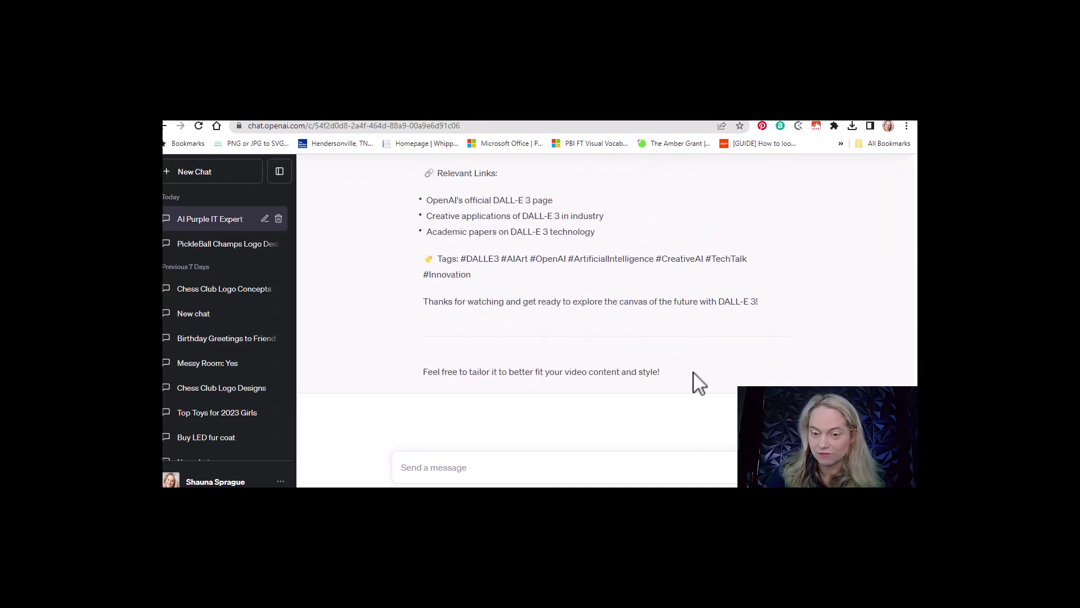
scroll(699, 383, "up", 10)
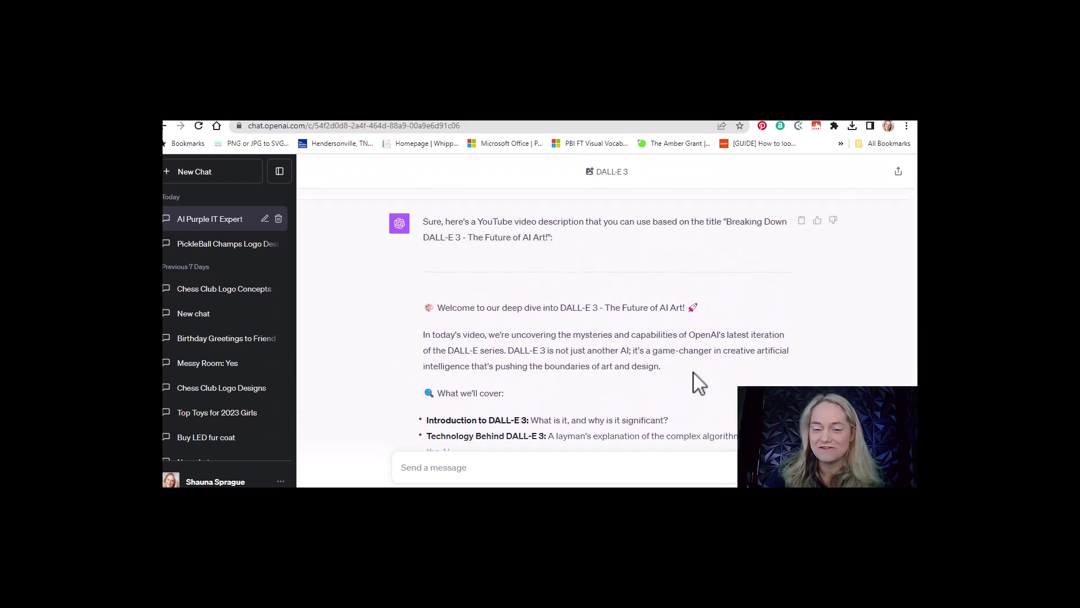
scroll(700, 383, "up", 5)
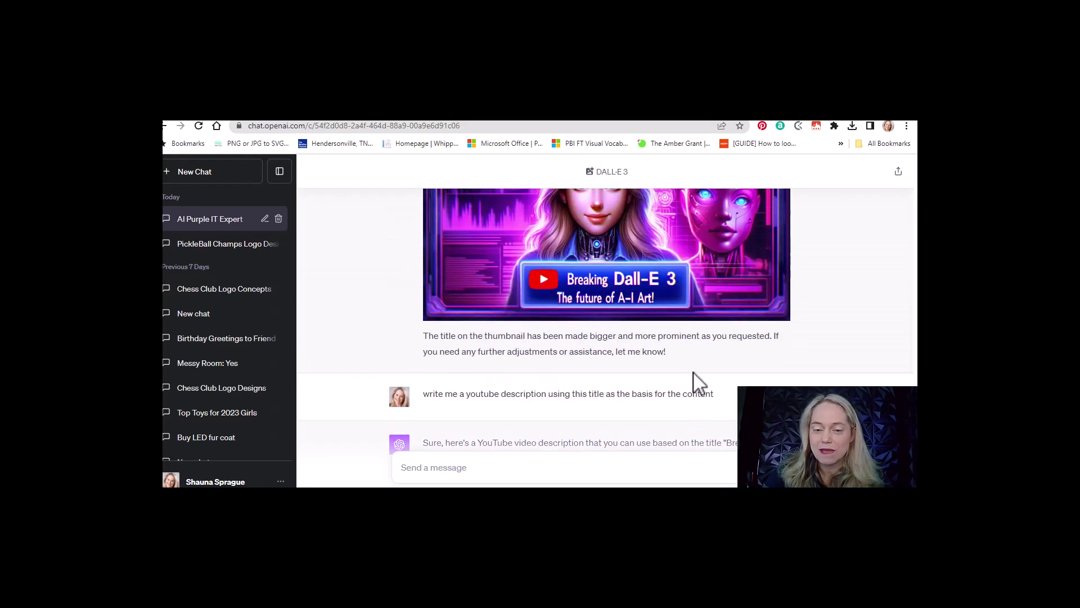
scroll(694, 372, "up", 8)
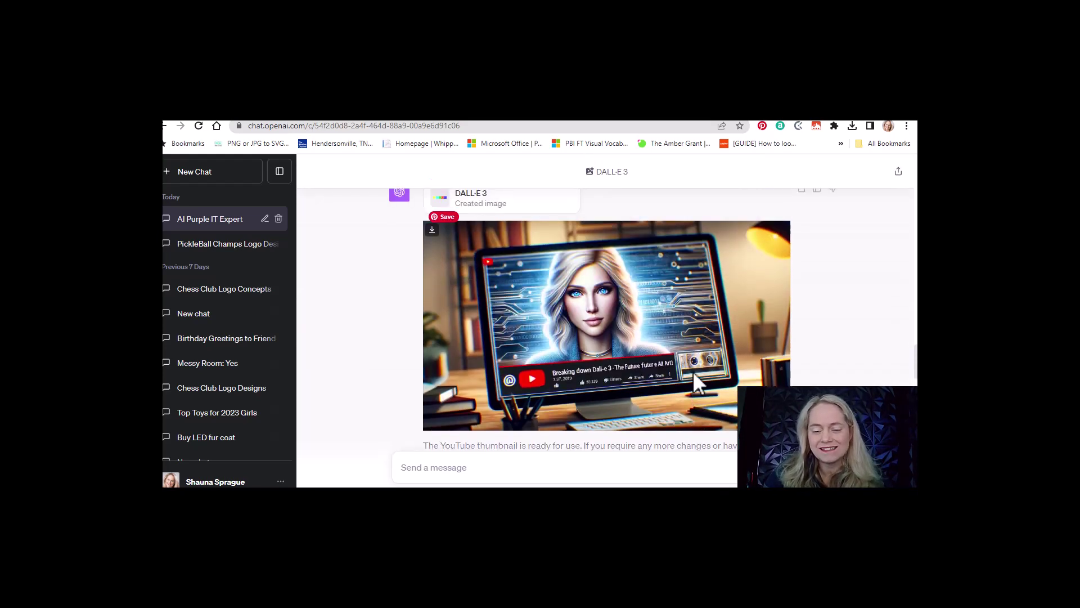
scroll(693, 370, "down", 2)
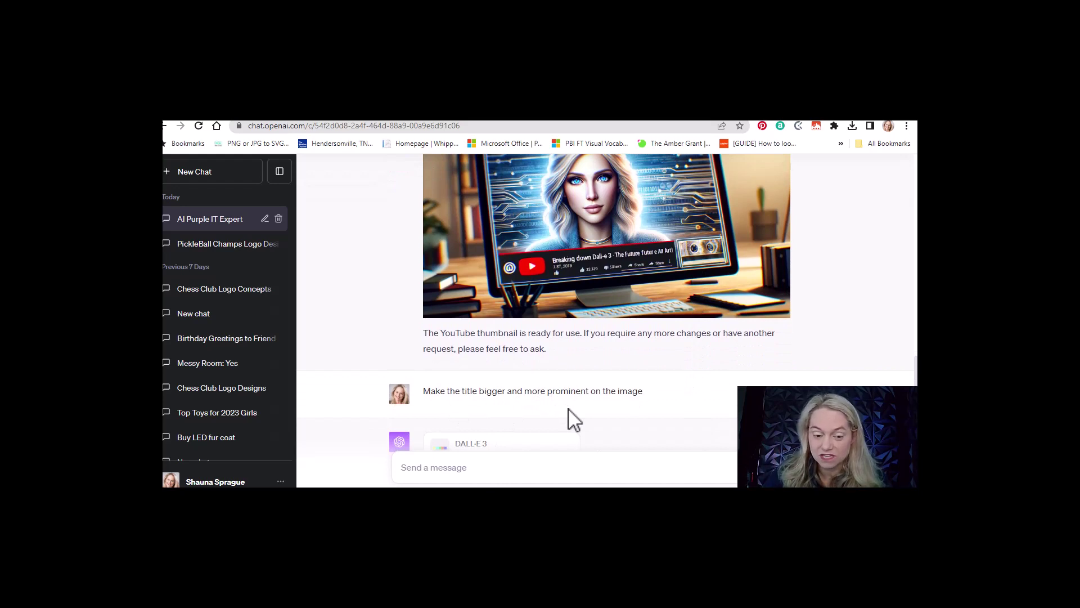
scroll(569, 410, "down", 4)
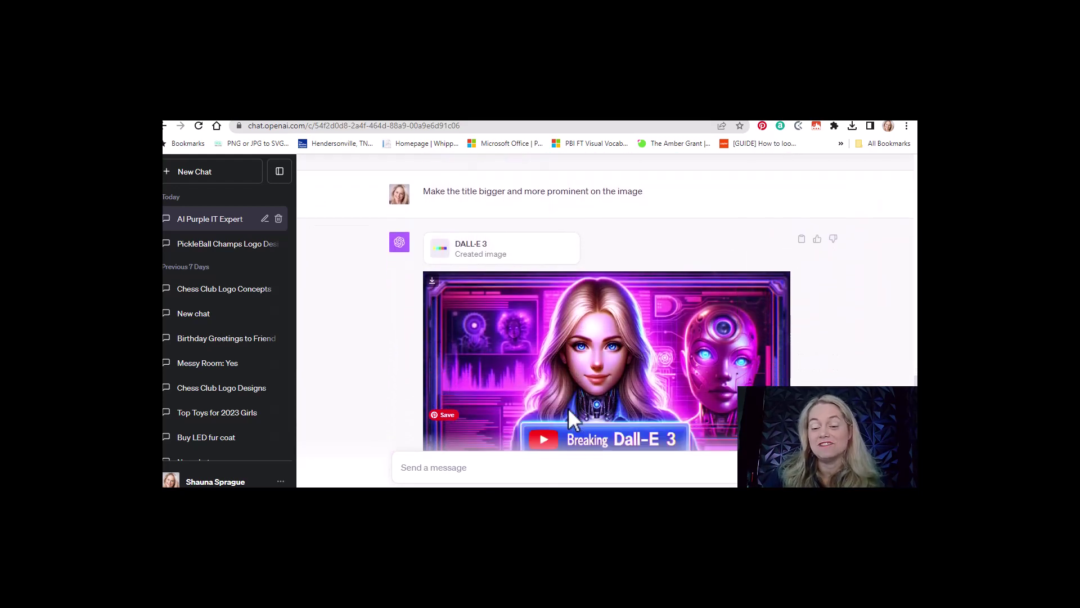
scroll(570, 411, "down", 2)
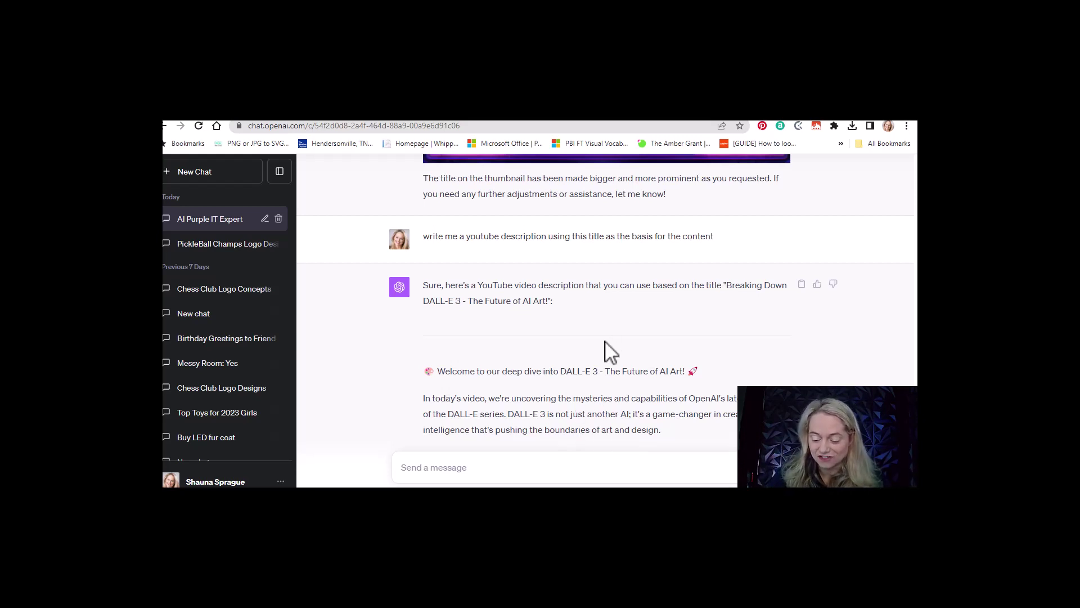
Scroll to the 'What we'll cover' list, from Introduction to DALL-E 3 through Future Prospects
scroll(611, 352, "down", 3)
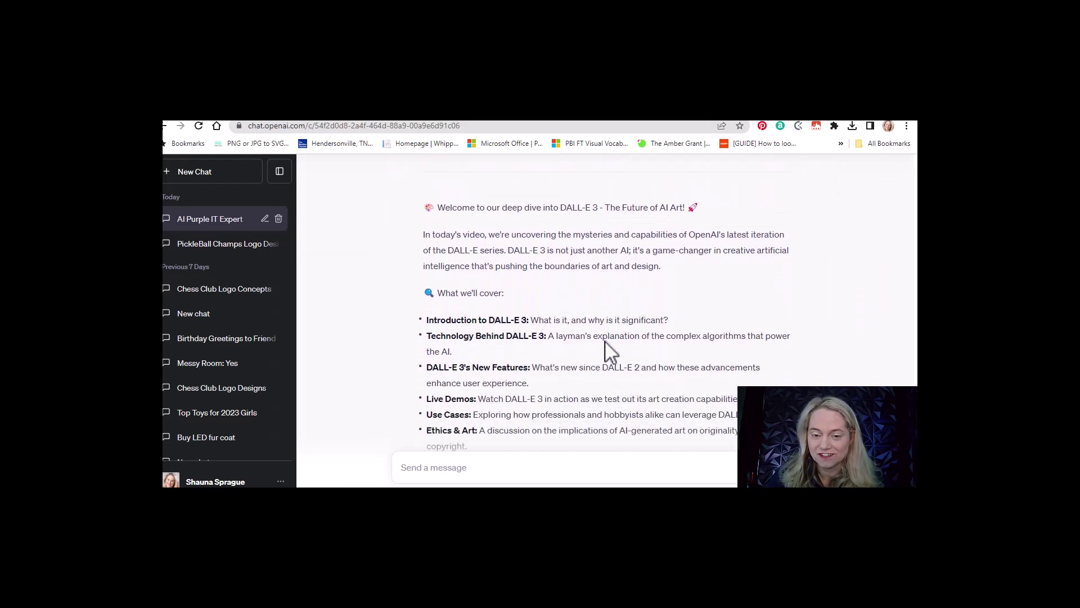
scroll(611, 351, "down", 1)
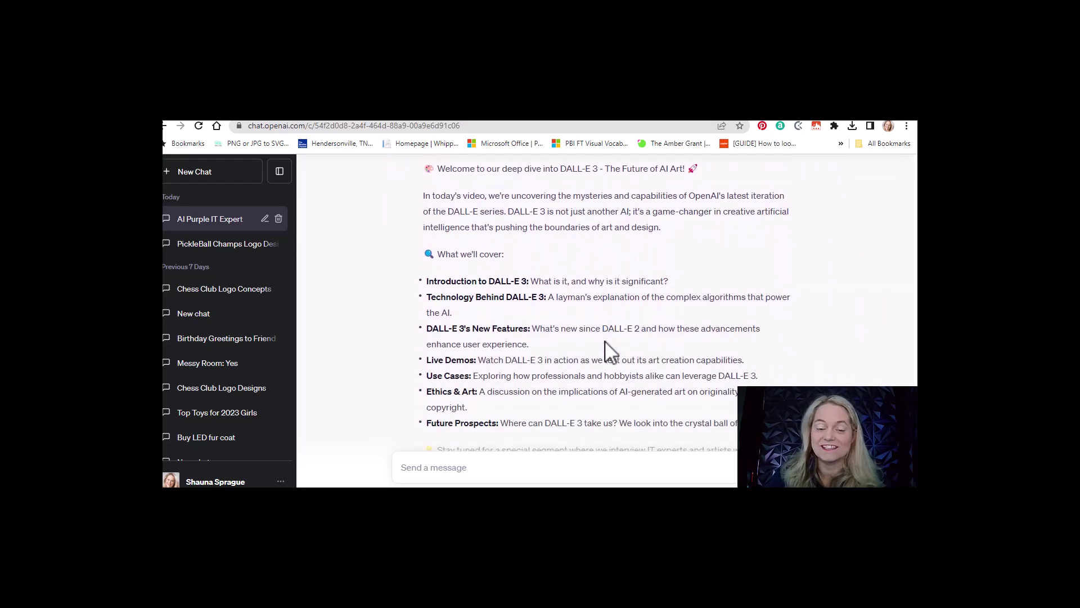